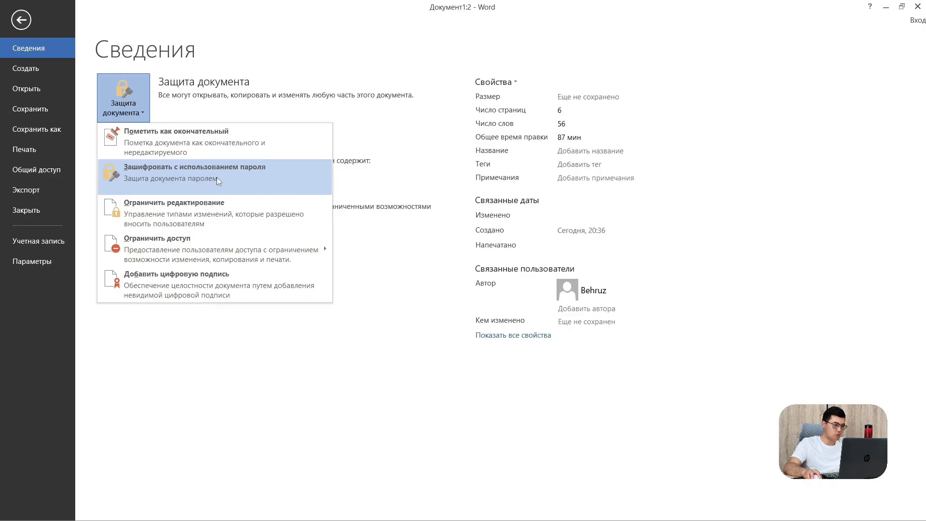
Encrypt the document with a password, re-entering the confirmation after a mismatch warning
left_click(150, 171)
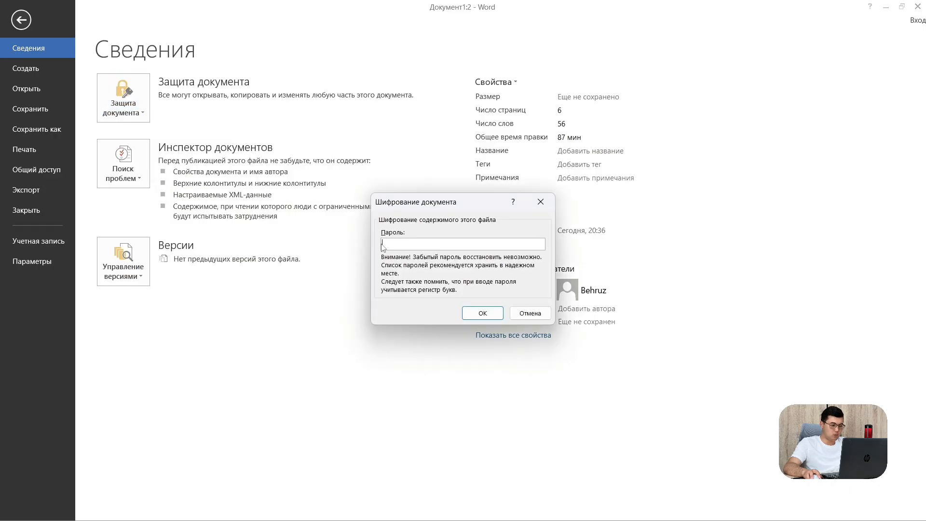
type("12")
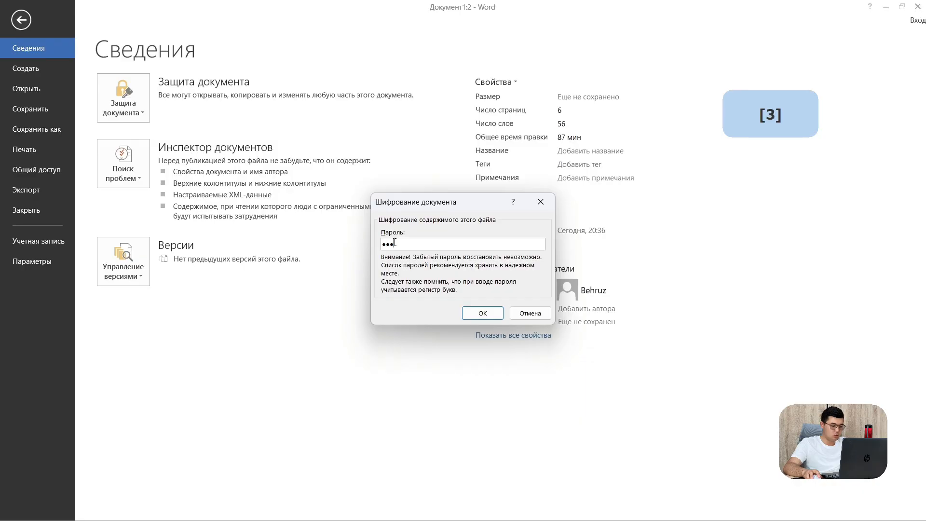
left_click(483, 316)
left_click(476, 316)
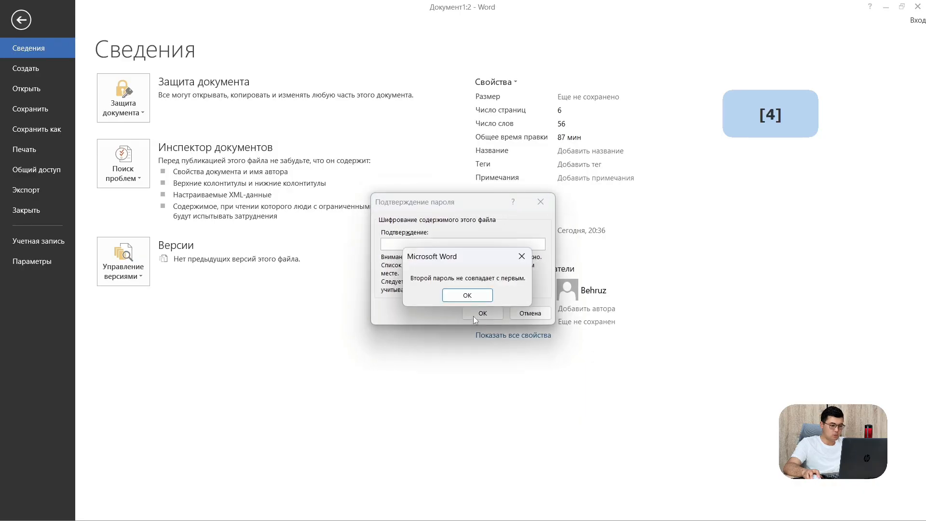
left_click(463, 295)
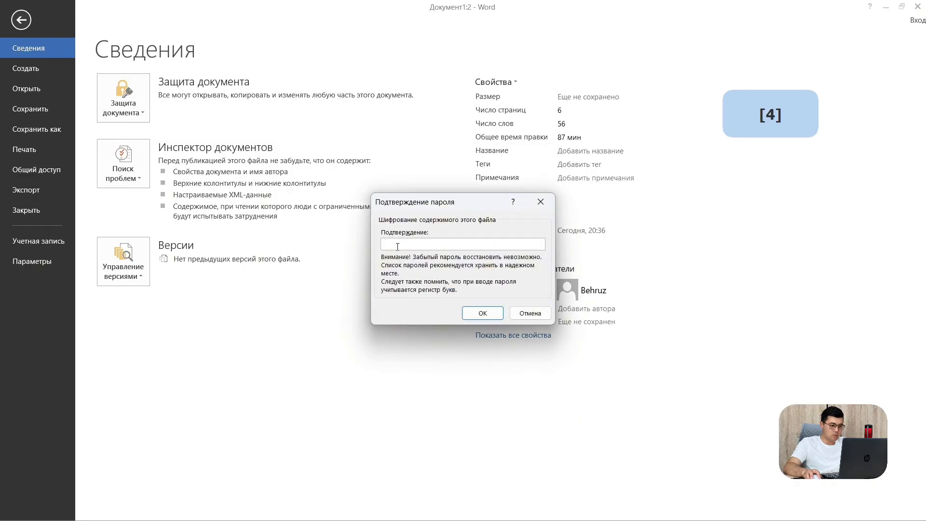
type("1")
left_click(481, 317)
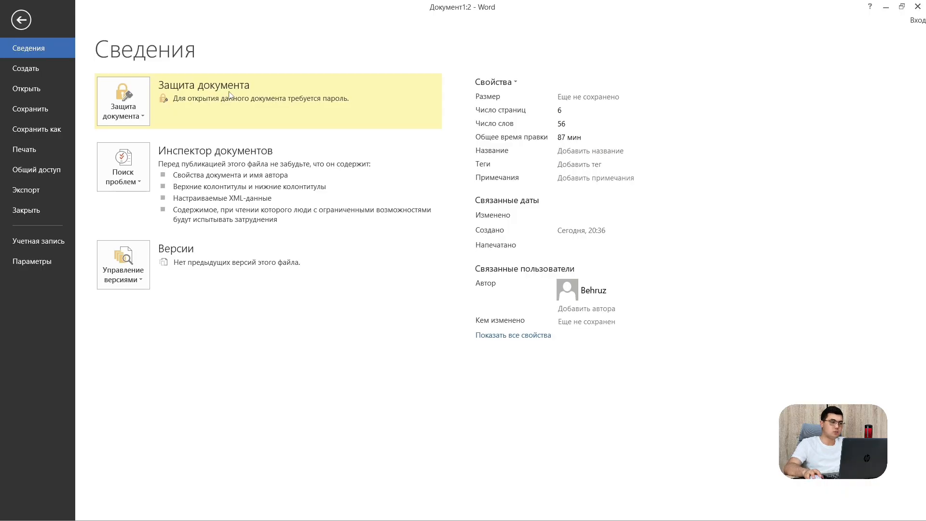
Save the document in the Documents folder under the name DArslik instead of Doc1
left_click(51, 135)
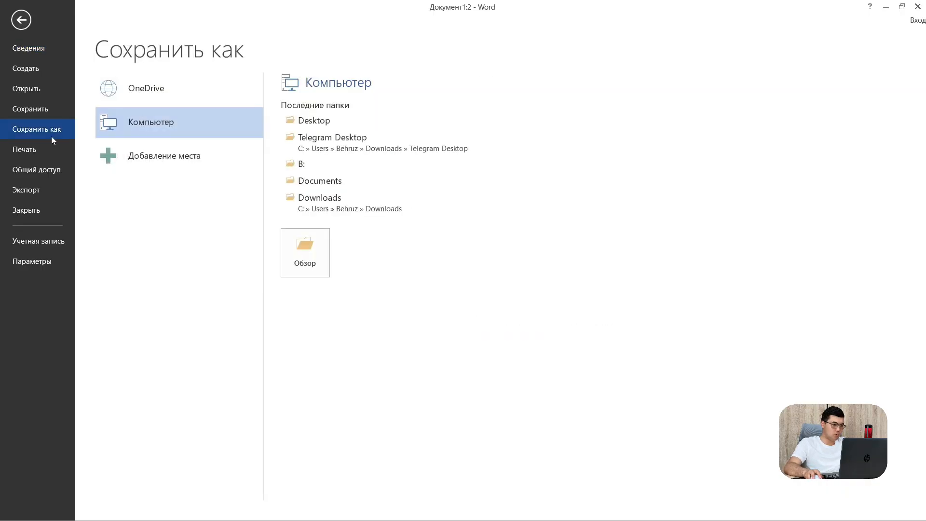
double_click(192, 133)
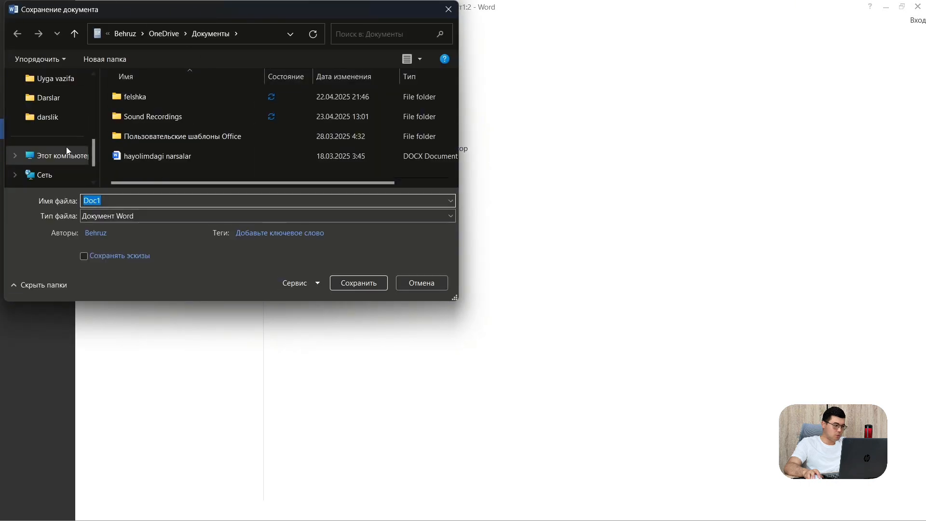
scroll(60, 149, "down", 1)
scroll(59, 125, "up", 5)
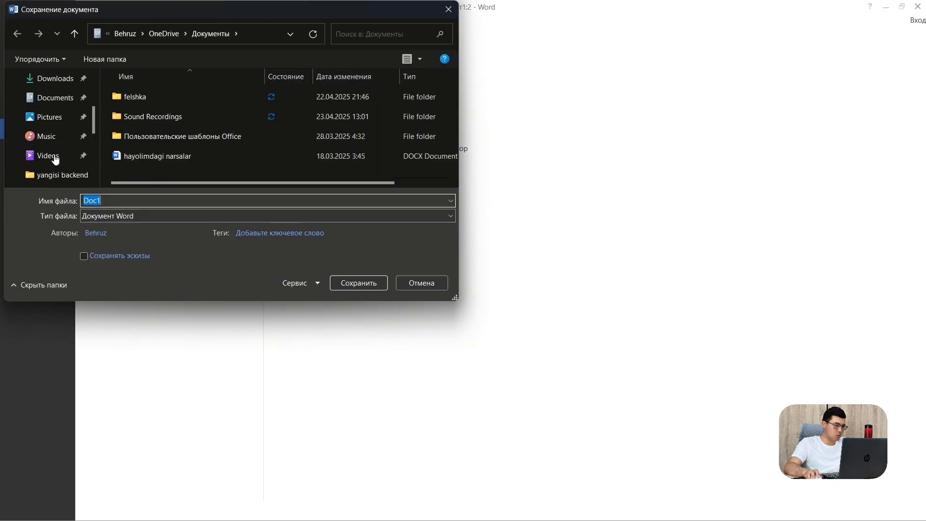
left_click(58, 103)
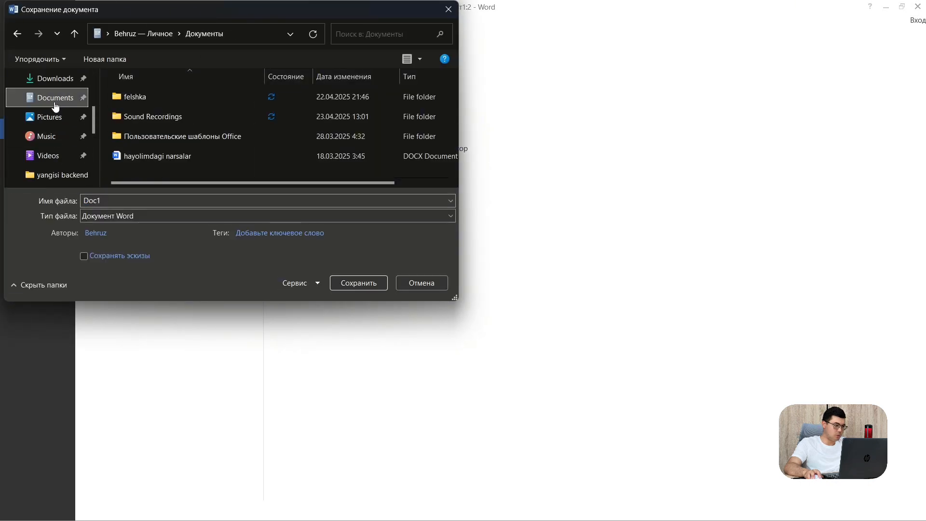
left_click(127, 195)
key("BackSpace")
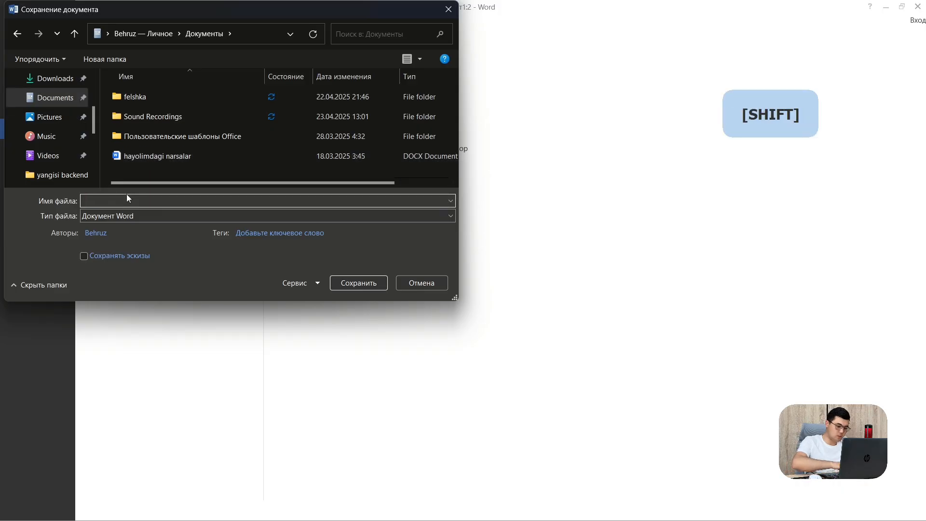
type("DArslik")
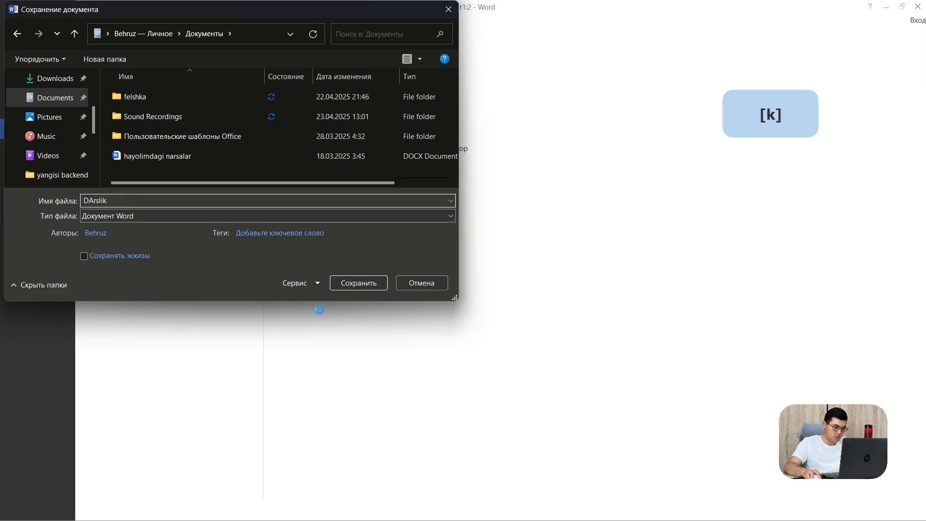
left_click(370, 285)
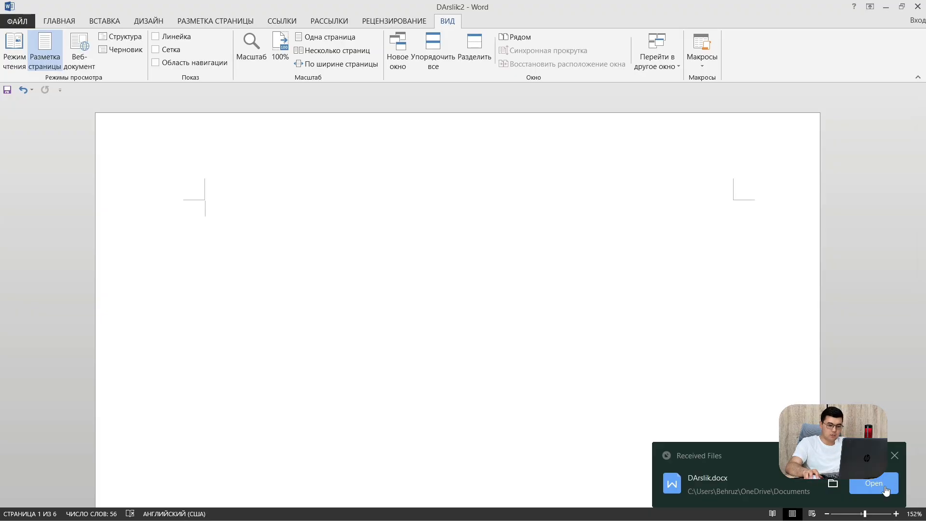
Close the Word documents and Telegram, dismissing the feedback and clipboard prompts
left_click(919, 9)
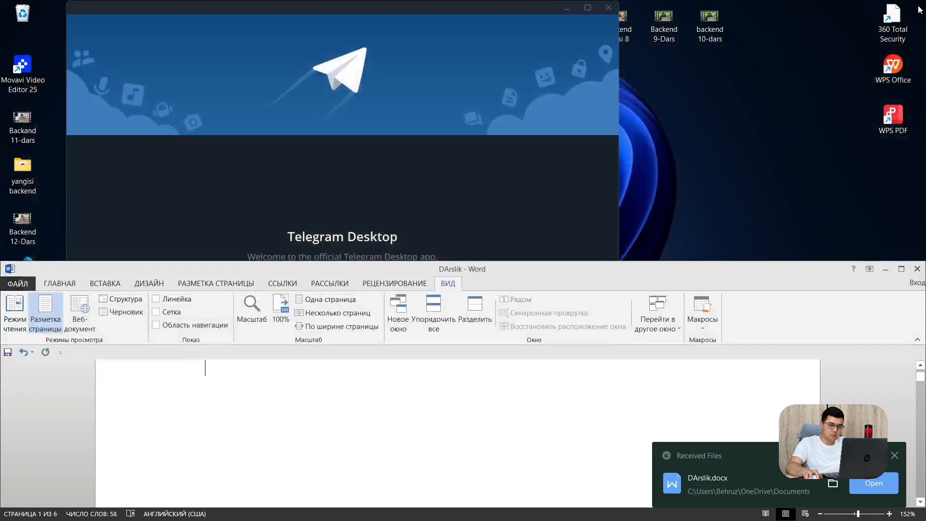
left_click(918, 269)
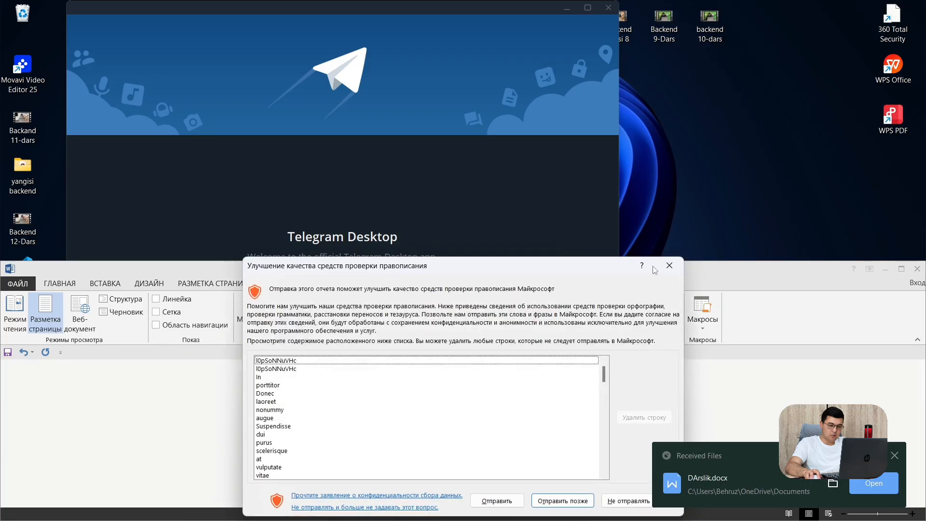
left_click(670, 268)
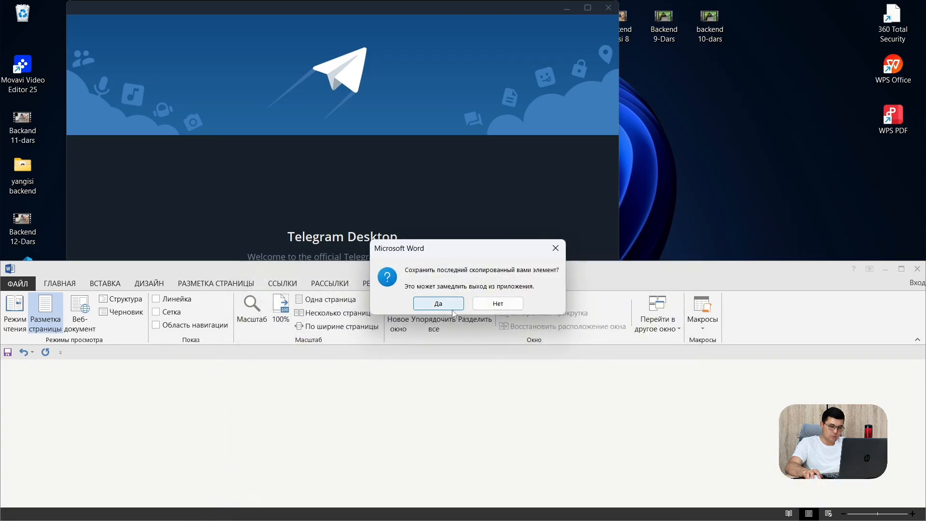
left_click(444, 303)
left_click(609, 8)
left_click(612, 10)
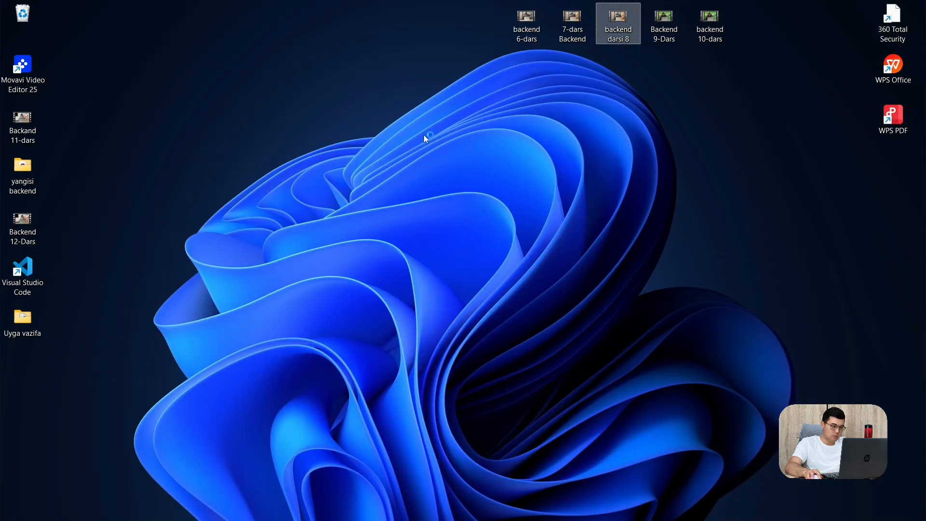
Open DArslik from the Documents folder in File Explorer
key("super+e")
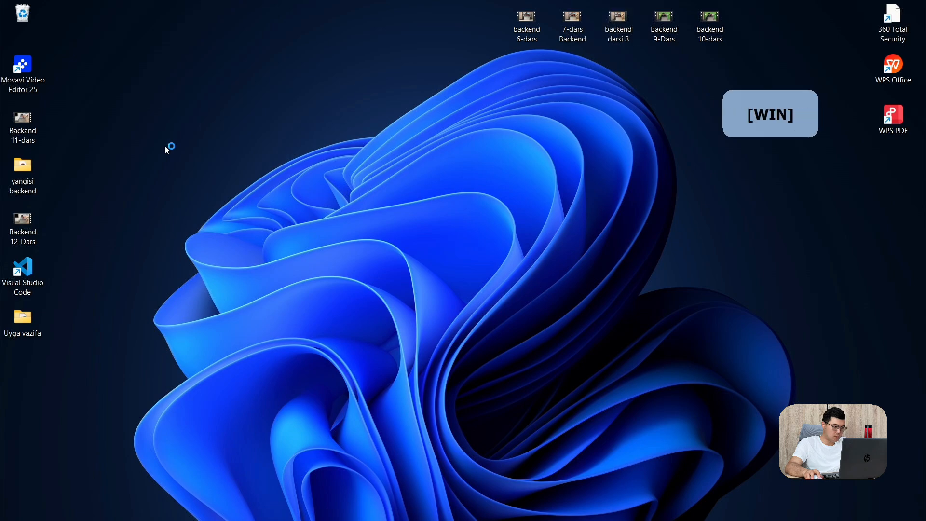
left_click(69, 209)
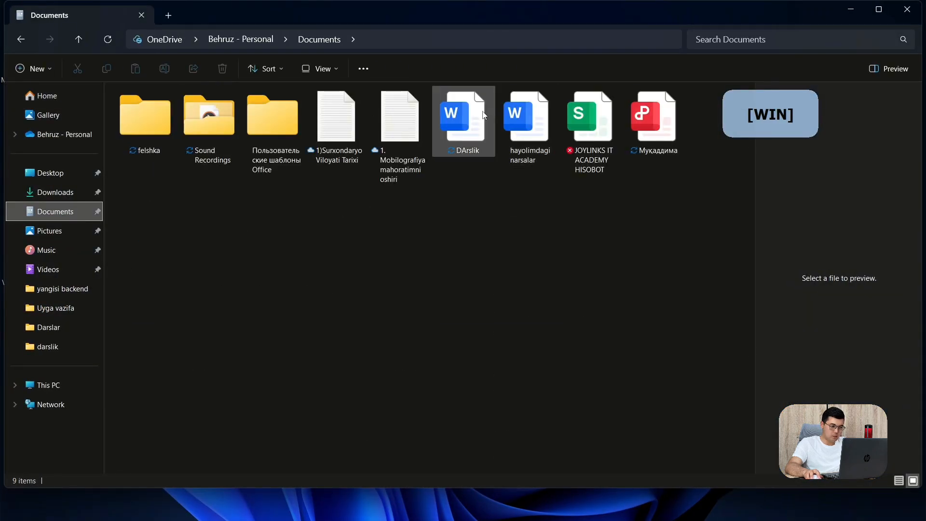
double_click(471, 118)
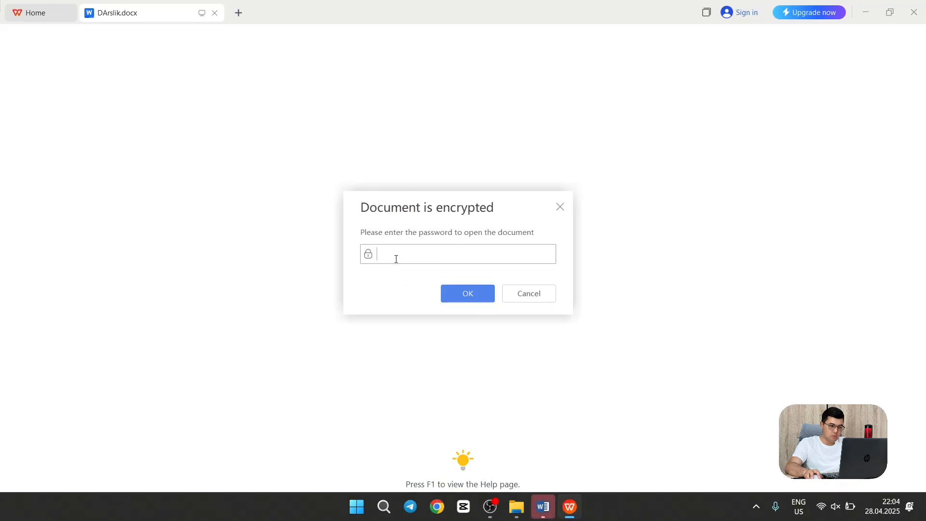
Unlock DArslik with its password, scroll through its contents, then close WPS Office
type("12")
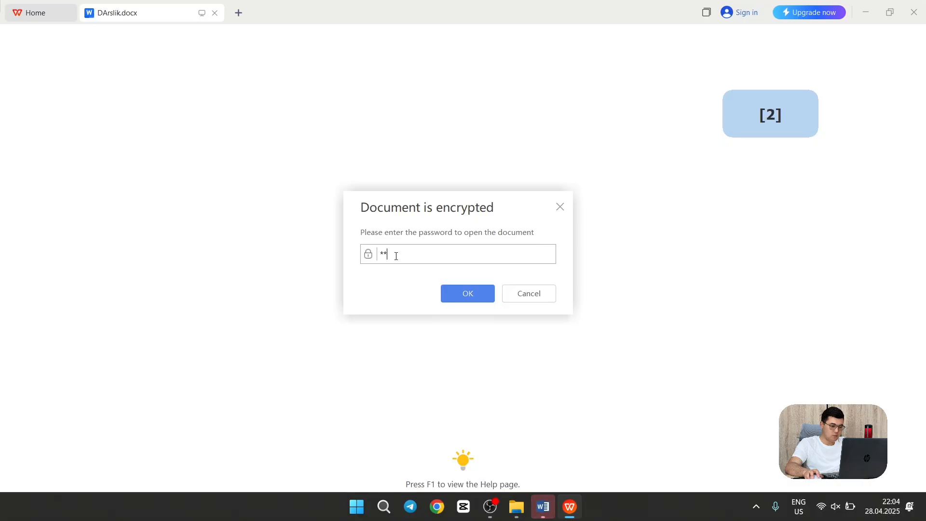
type("34")
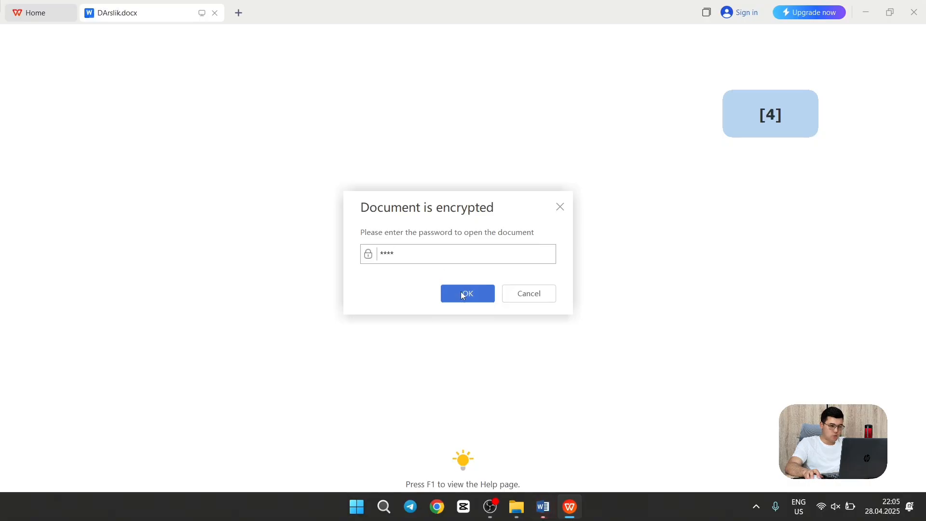
left_click(466, 294)
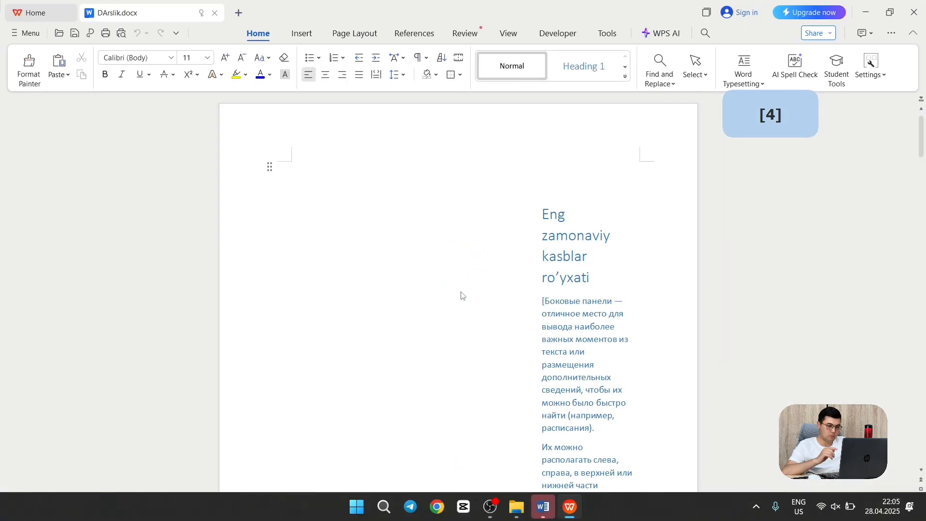
scroll(465, 234, "down", 8)
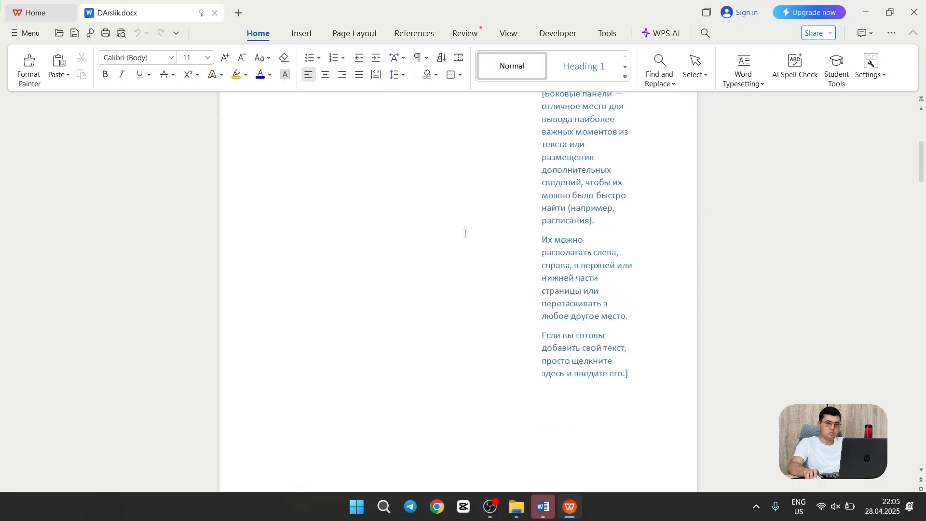
scroll(465, 234, "up", 7)
scroll(465, 234, "up", 2)
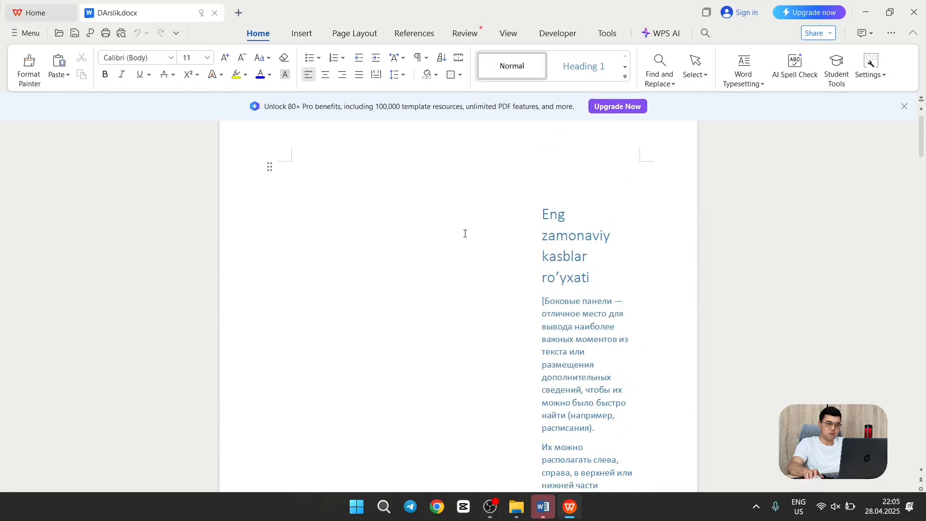
left_click(916, 4)
Open DArslik with Microsoft Word, accepting Word as default and dismissing the notices
right_click(448, 116)
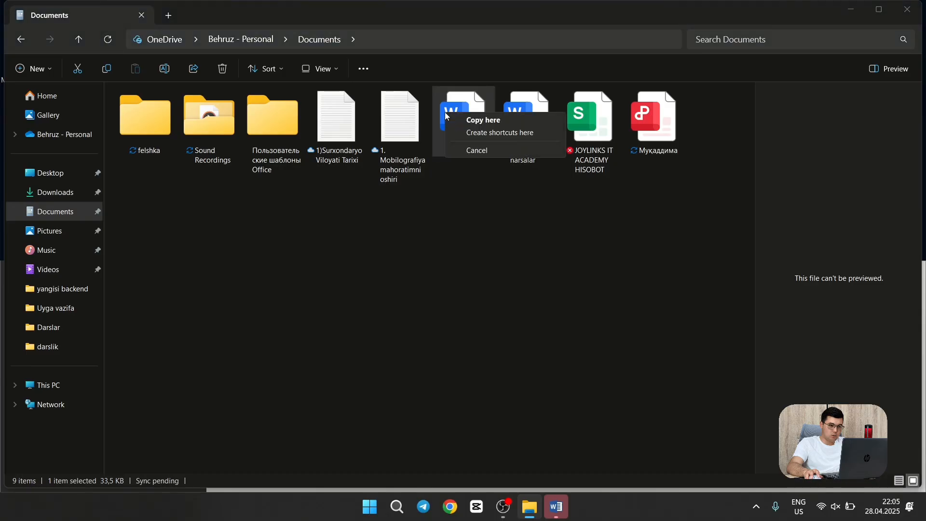
left_click(497, 207)
left_click(472, 144)
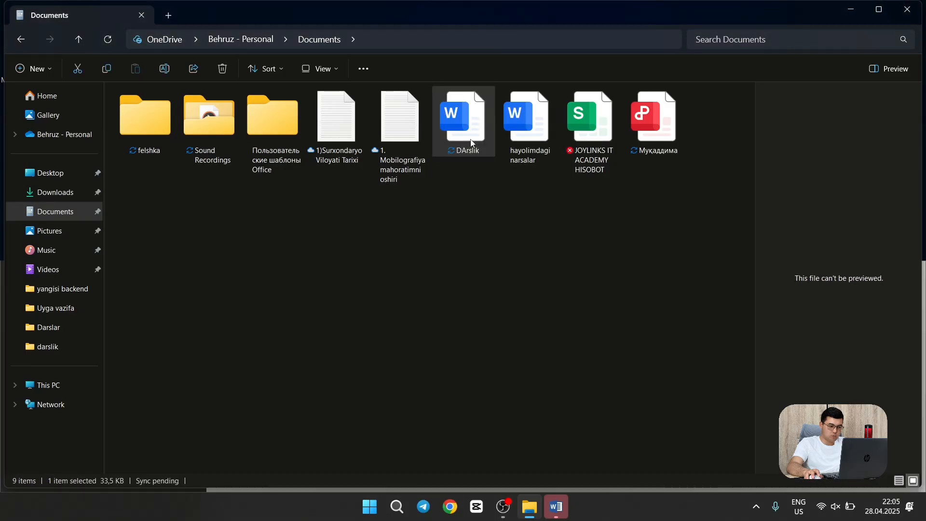
right_click(473, 143)
mouse_move(498, 202)
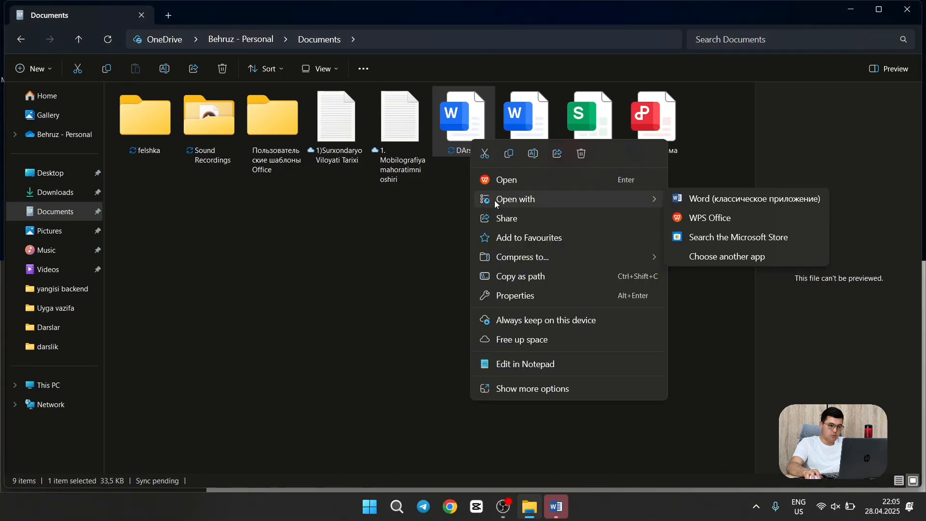
left_click(722, 204)
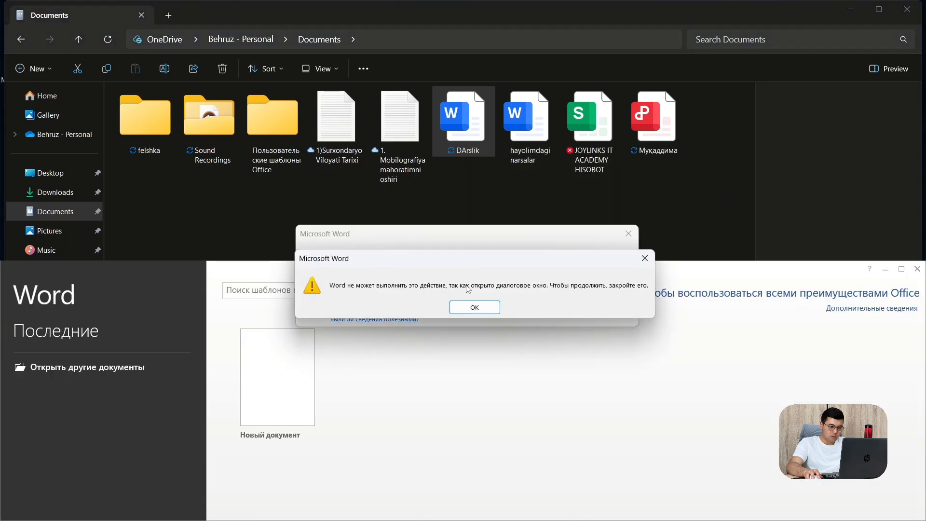
left_click(471, 311)
left_click(443, 299)
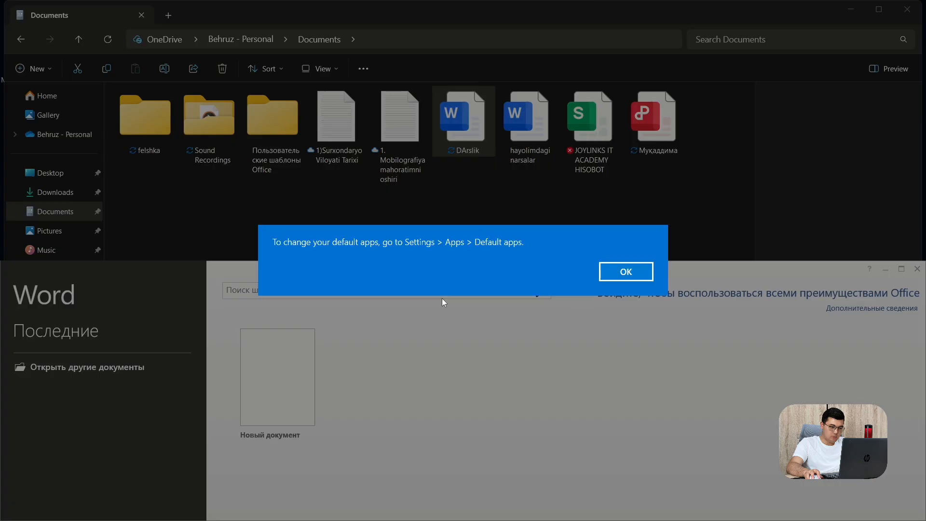
left_click(637, 271)
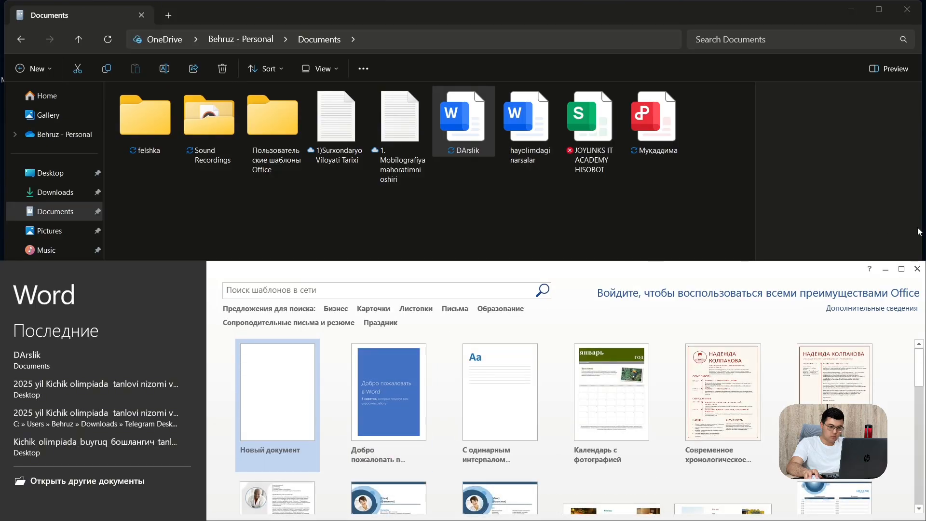
Close Word's start screen and open DArslik with Word (классическое приложение) again
left_click(918, 269)
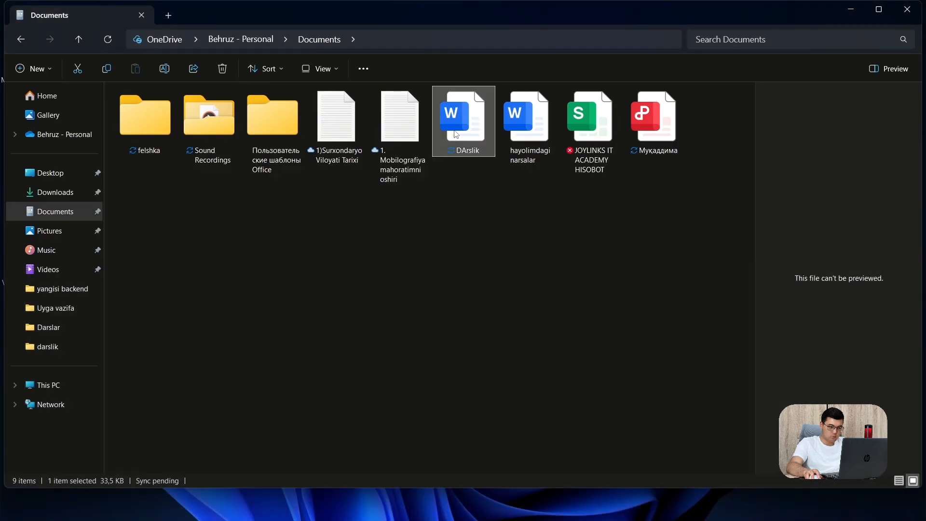
right_click(457, 135)
mouse_move(505, 195)
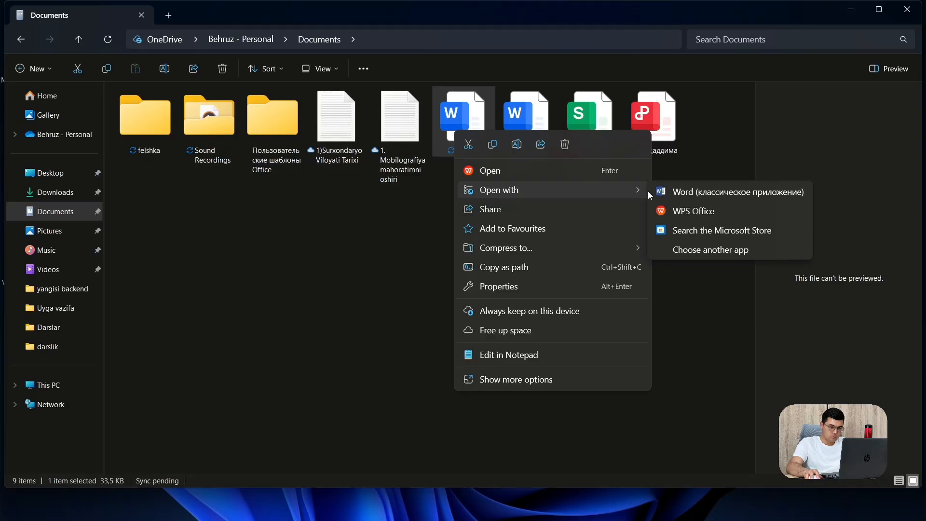
left_click(666, 196)
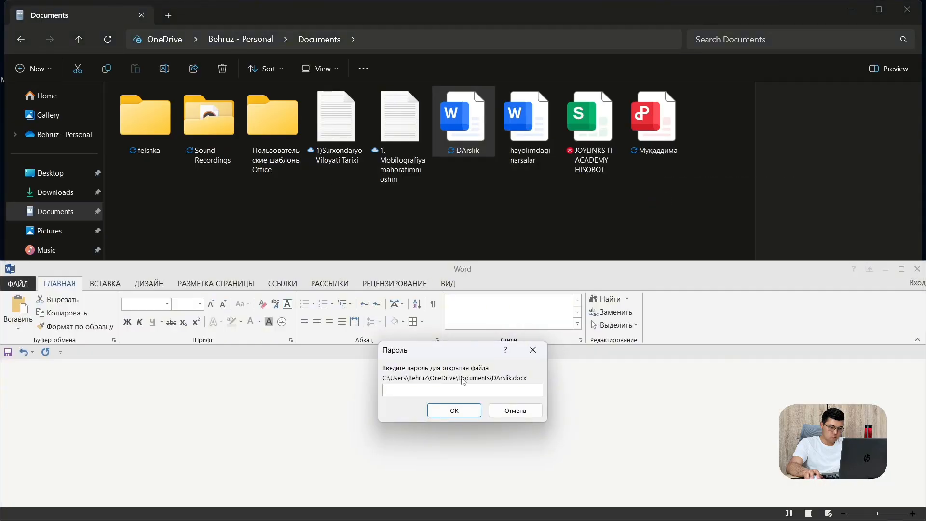
Minimize File Explorer and enter the password to open DArslik
left_click(587, 198)
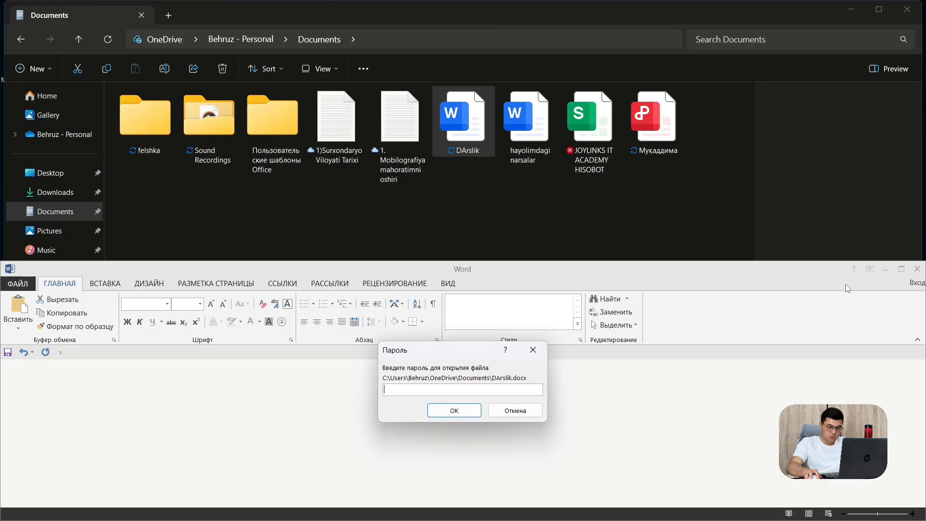
left_click(850, 10)
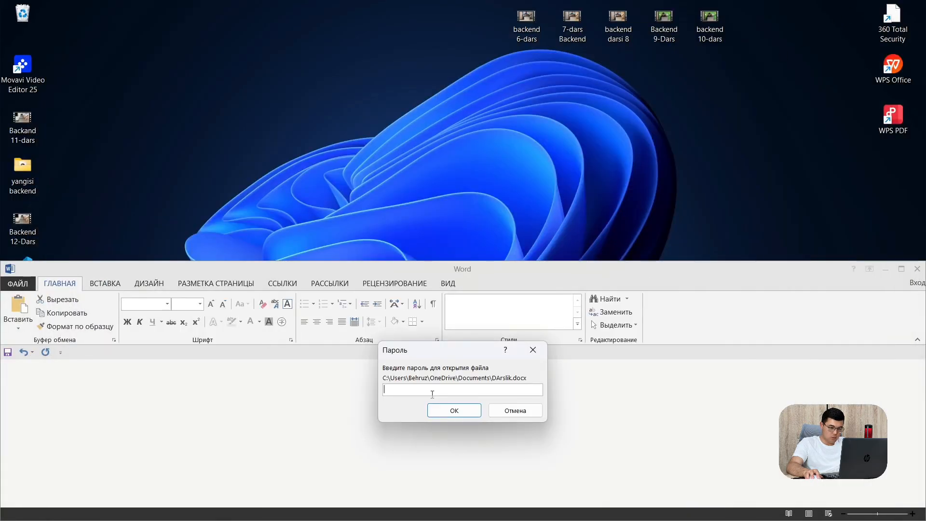
type("1")
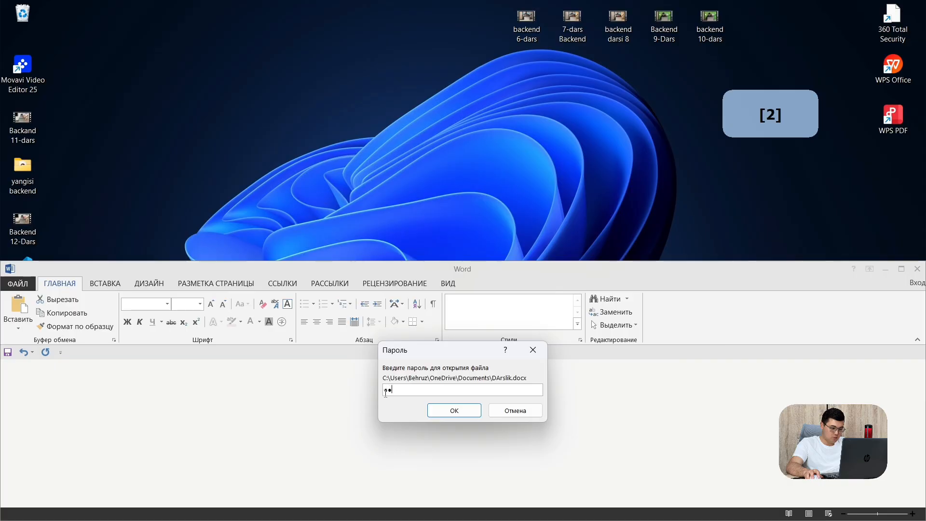
type("234")
key("Return")
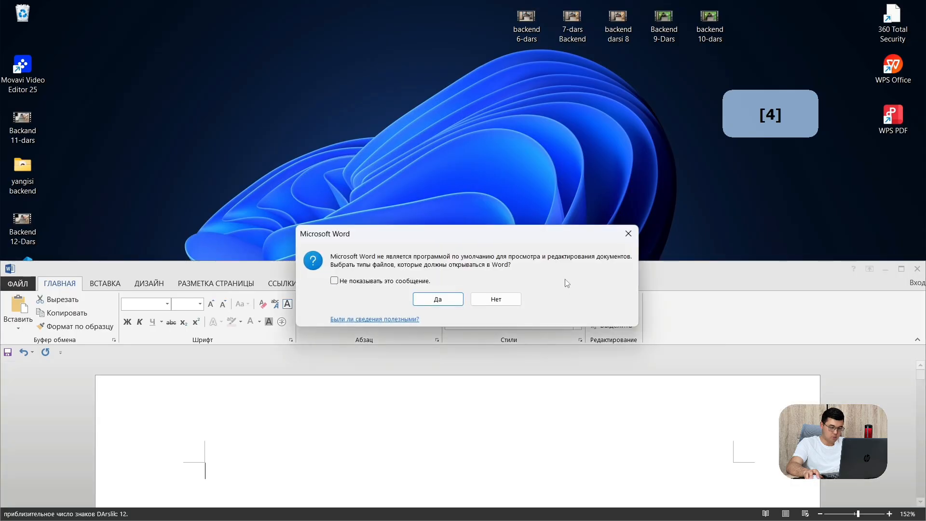
Accept Word as the default document app and maximize the Word window
left_click(438, 299)
left_click(638, 269)
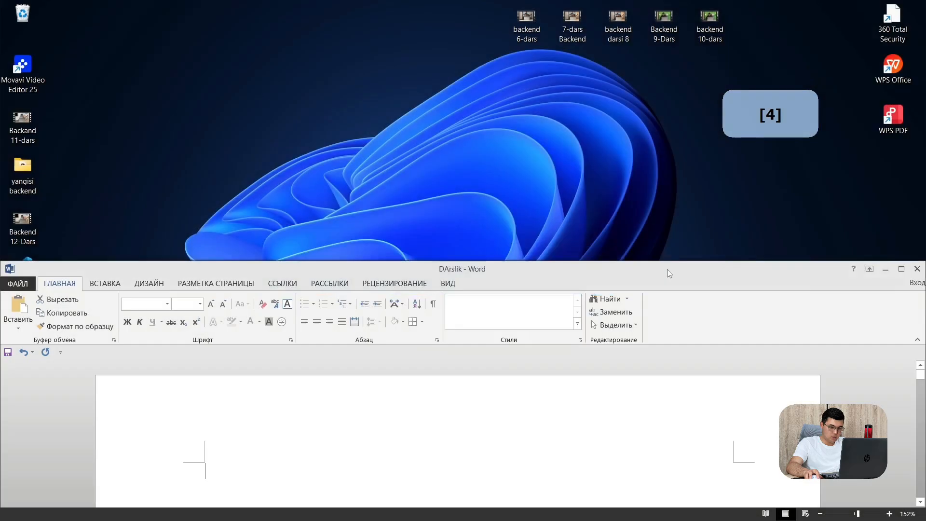
left_click_drag(667, 270, 653, 57)
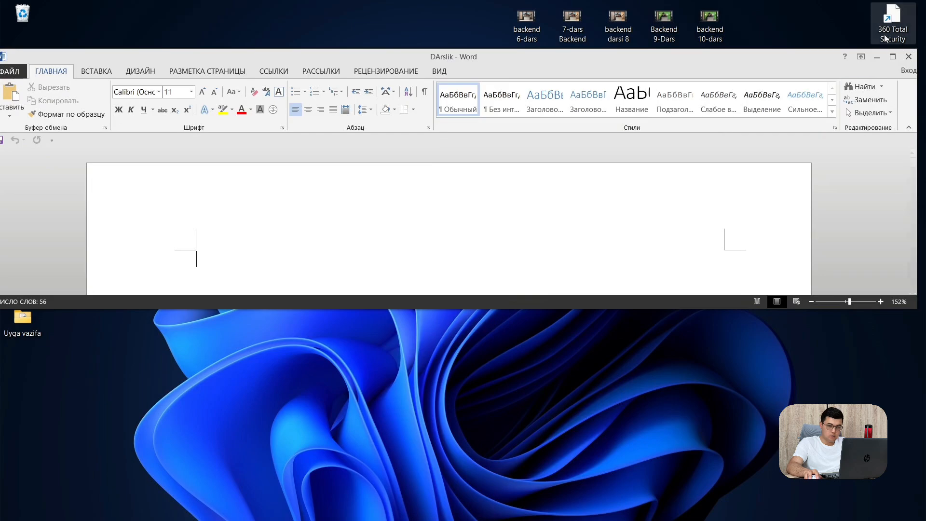
left_click(894, 57)
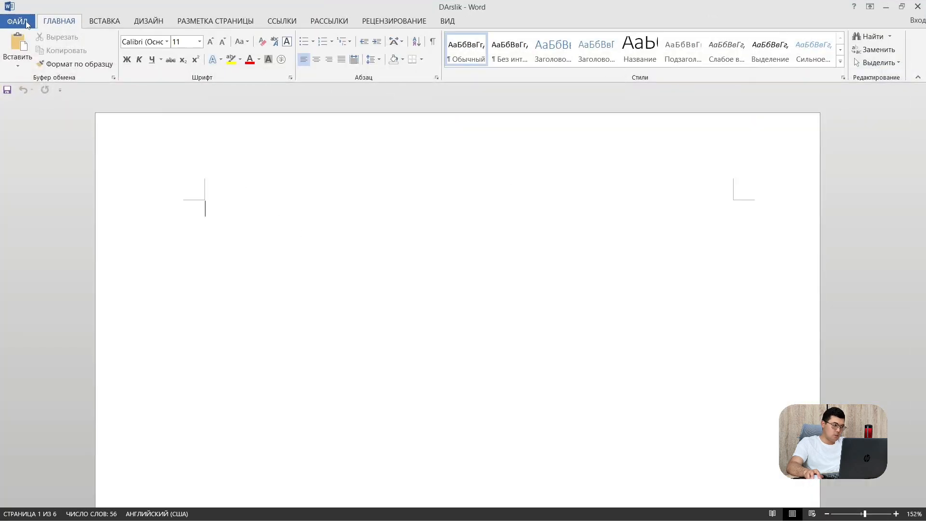
Open the Ограничить редактирование pane from ФАЙЛ > Защита документа
left_click(23, 21)
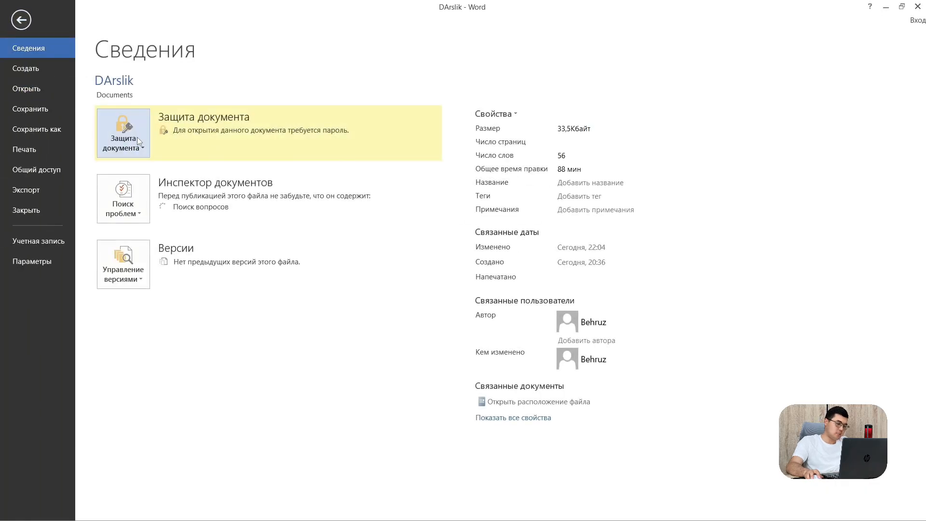
left_click(141, 138)
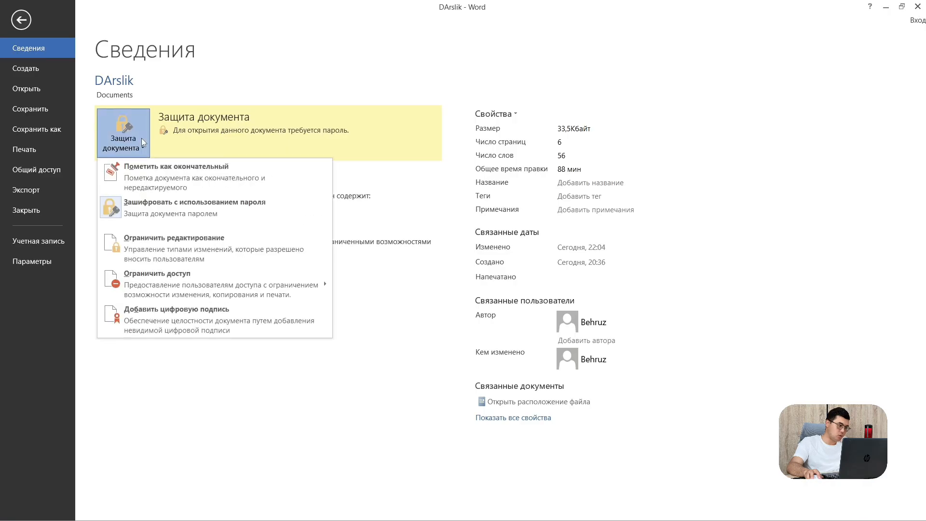
left_click(183, 239)
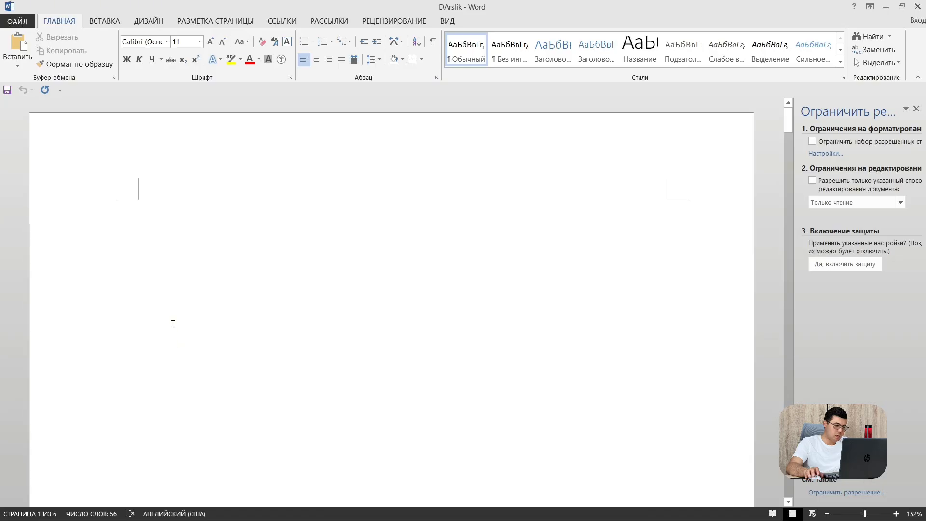
Type 'salom' at the top of the first page
type("sa")
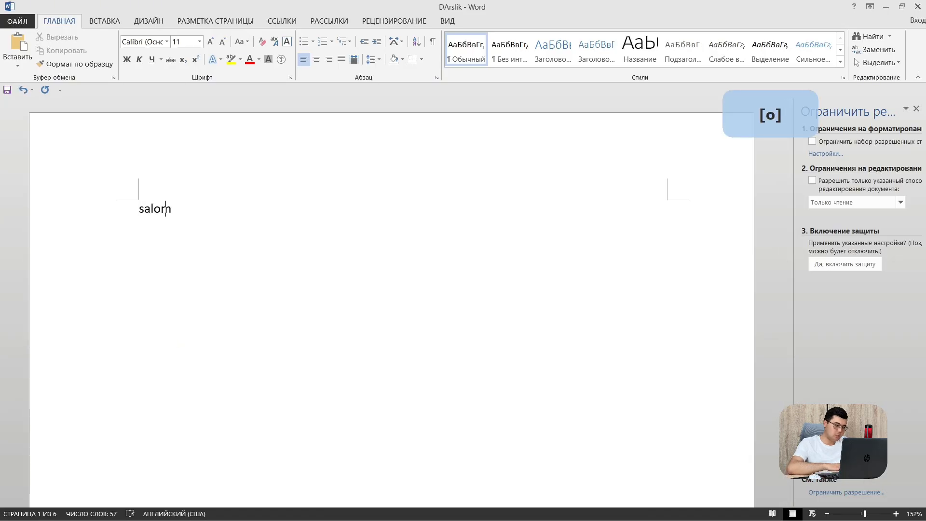
type("lom")
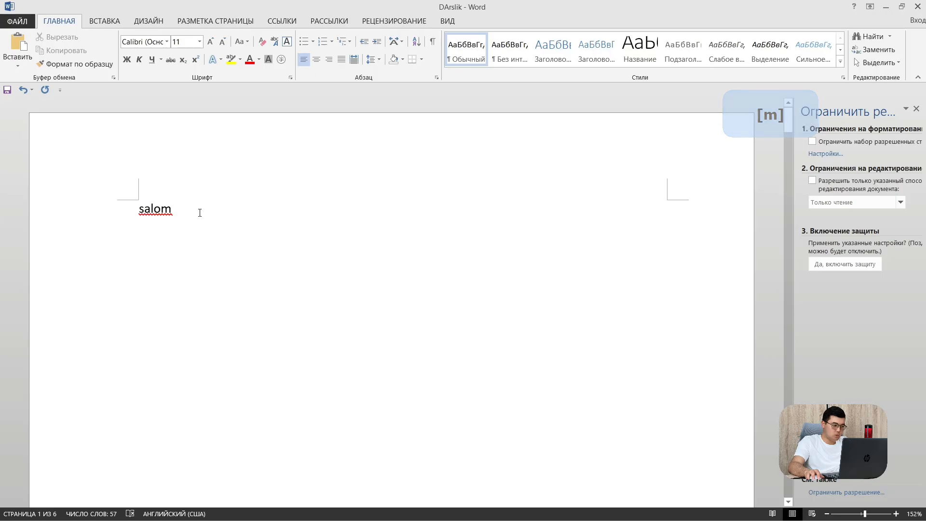
left_click(135, 205)
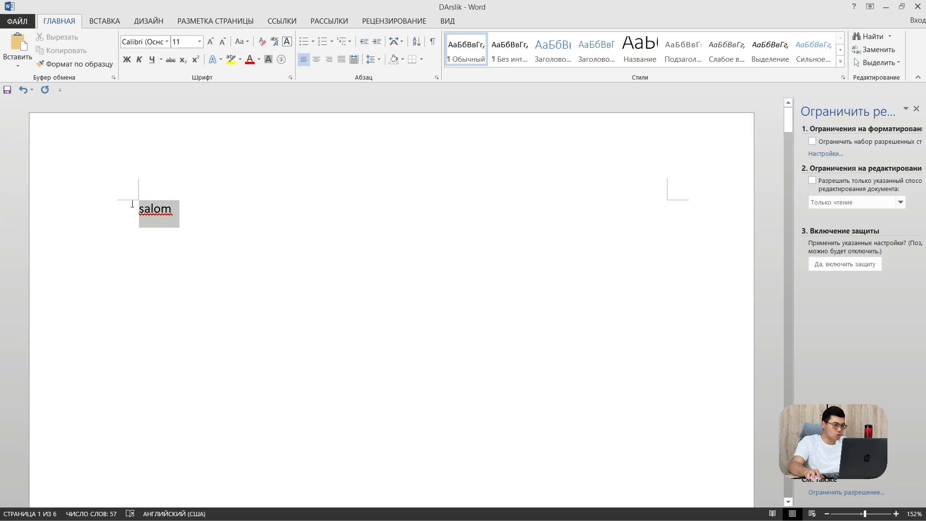
left_click(137, 238)
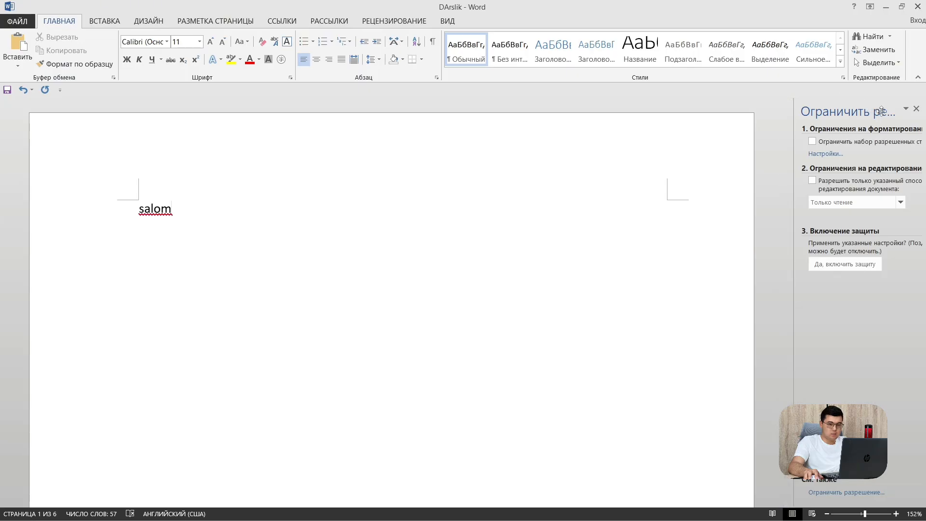
Restrict formatting styles, allow read-only editing, and enforce protection with a password
left_click(812, 141)
left_click(813, 181)
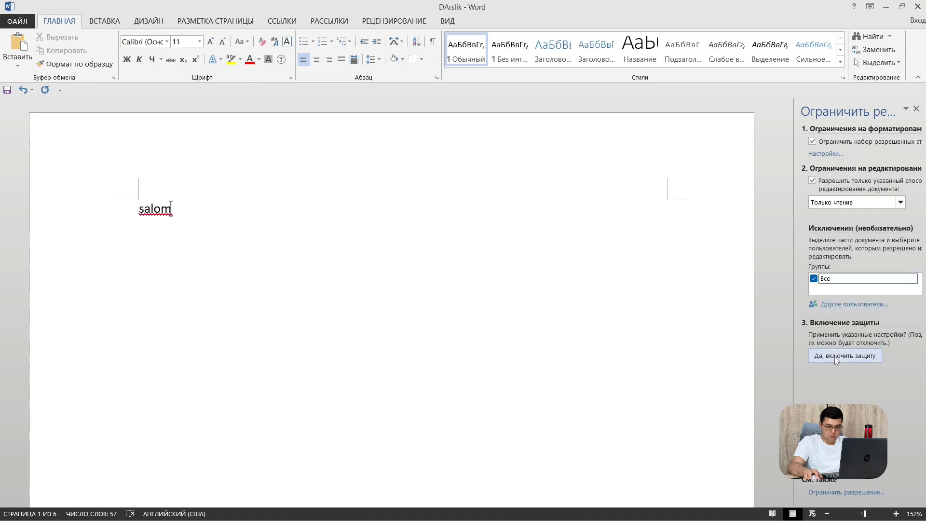
left_click(858, 358)
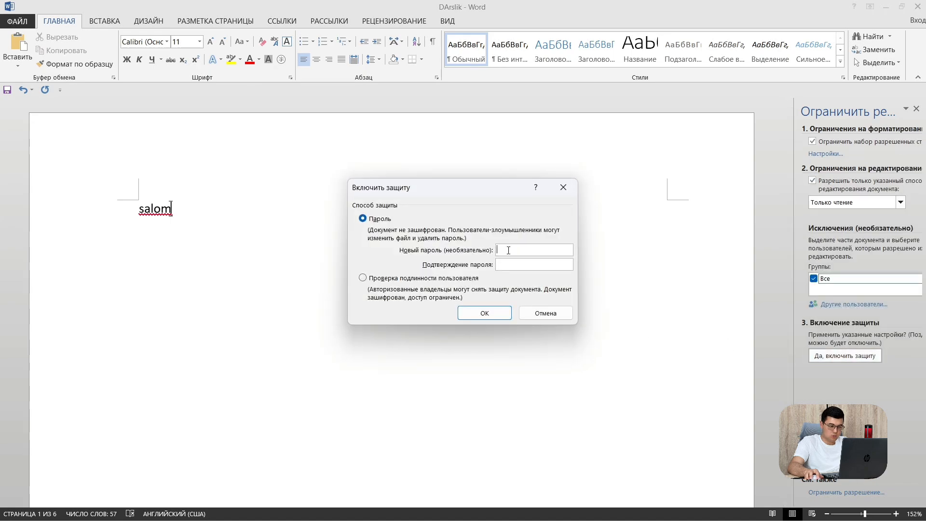
type("1")
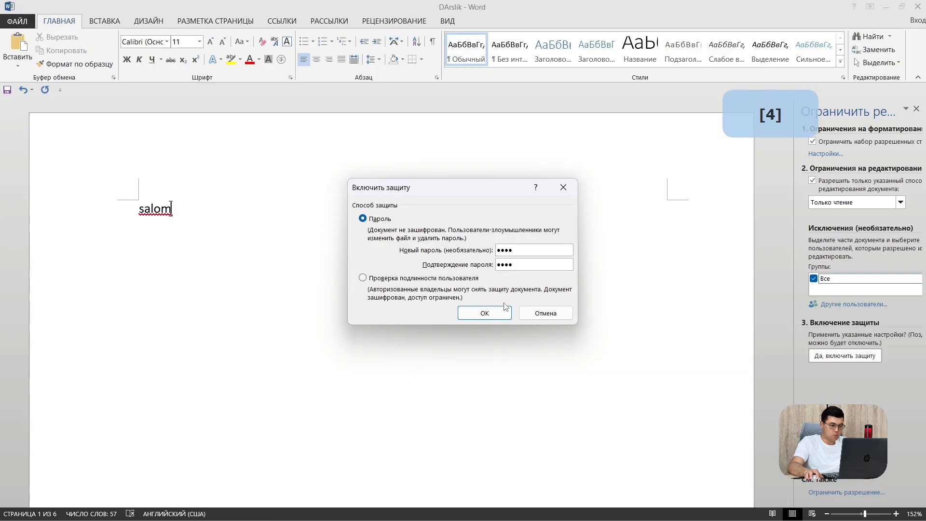
left_click(495, 313)
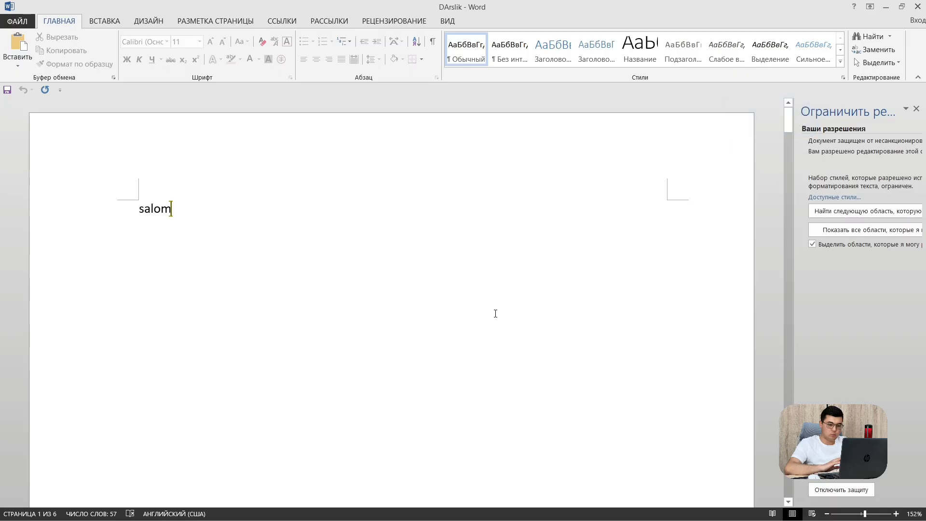
Test typing in the protected document, then close DArslik and save changes
type("3er3r3r3")
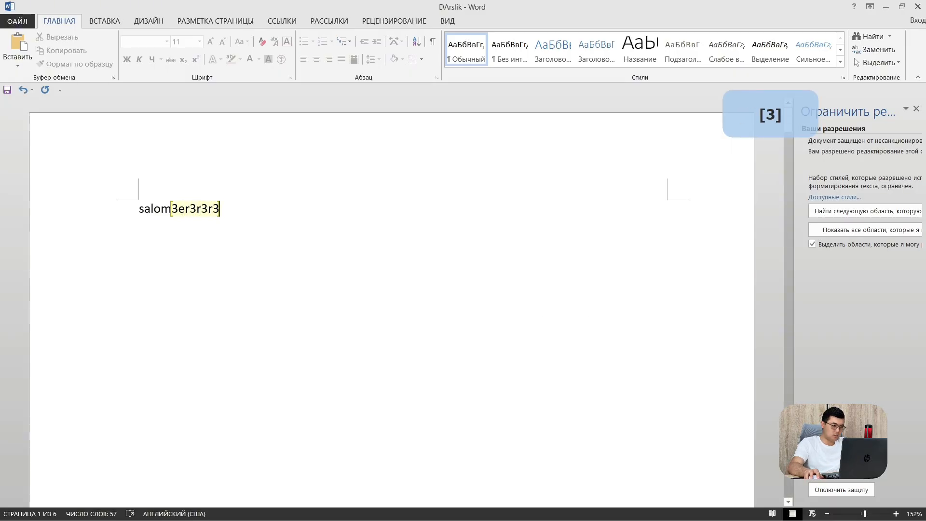
type("r3r")
key("BackSpace")
key("BackSpace")
key("BackSpace")
key("BackSpace")
key("BackSpace")
key("BackSpace")
key("BackSpace")
key("BackSpace")
key("BackSpace")
key("BackSpace")
key("BackSpace")
key("BackSpace")
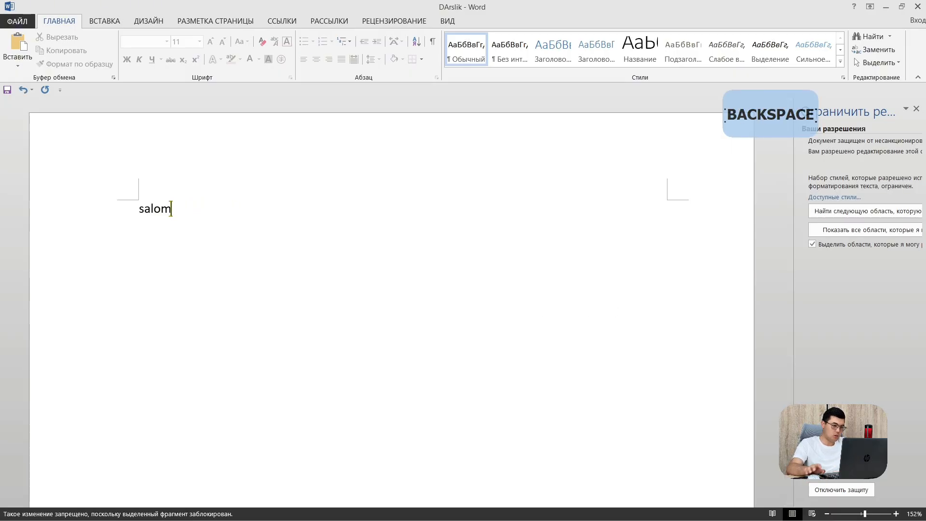
left_click(919, 6)
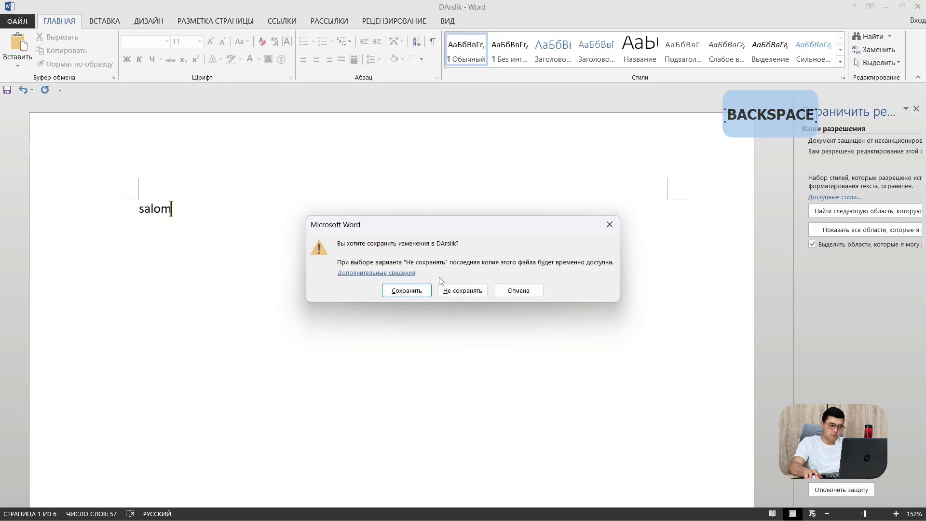
left_click(405, 291)
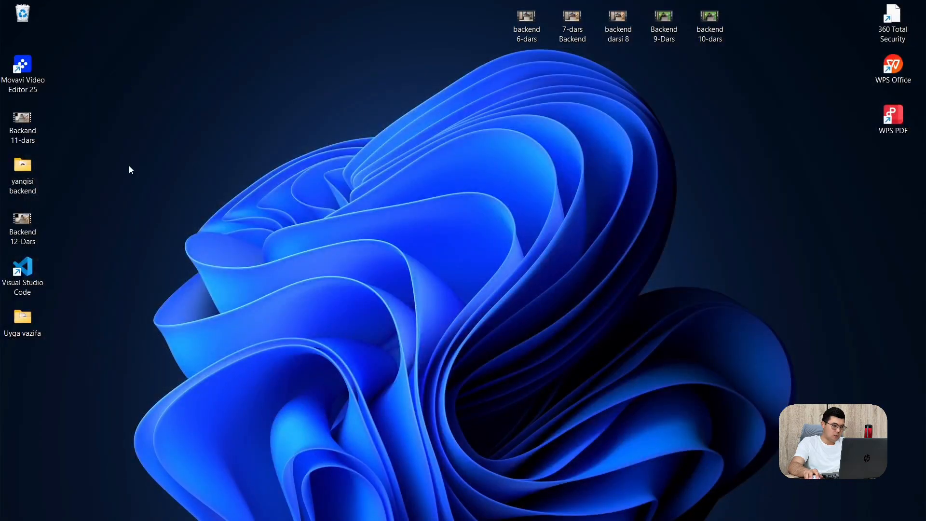
Open DArslik from the Documents folder with Word via the Open with menu
key("super+e")
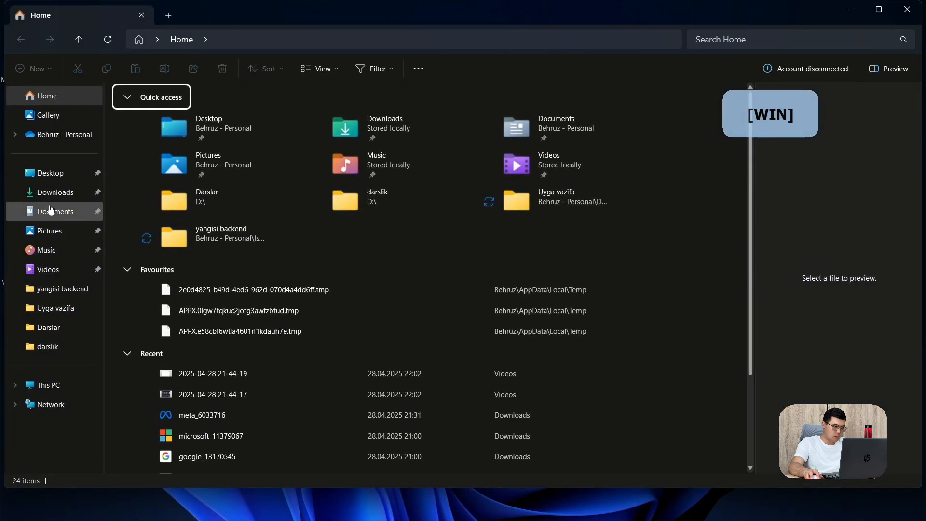
left_click(45, 215)
right_click(466, 131)
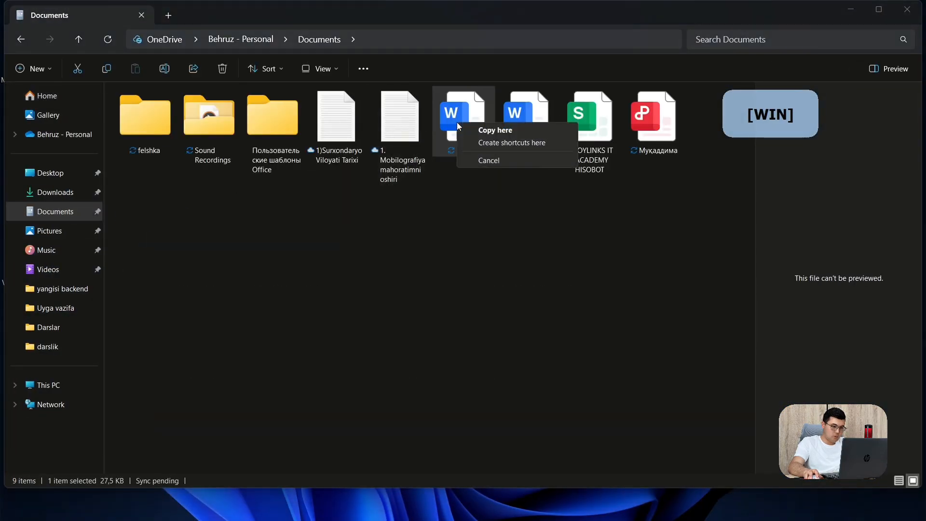
left_click(450, 128)
right_click(450, 128)
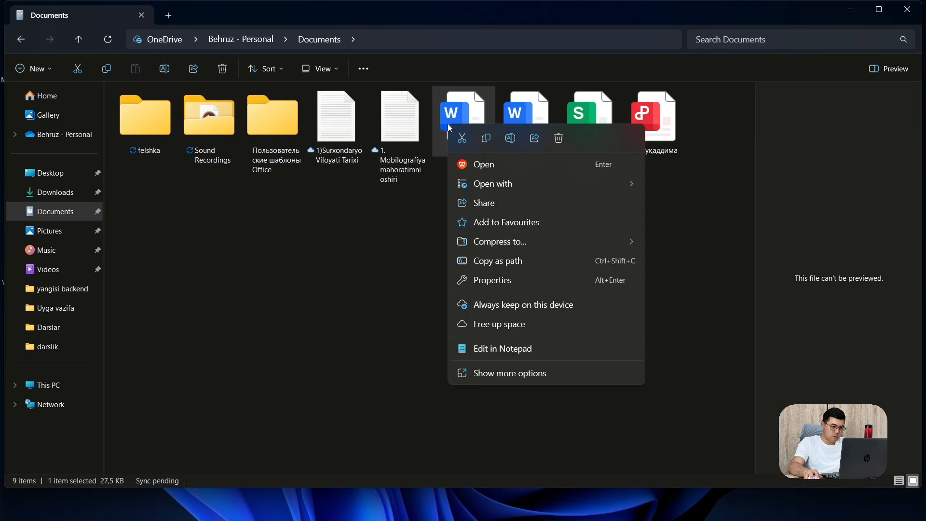
mouse_move(475, 184)
left_click(664, 186)
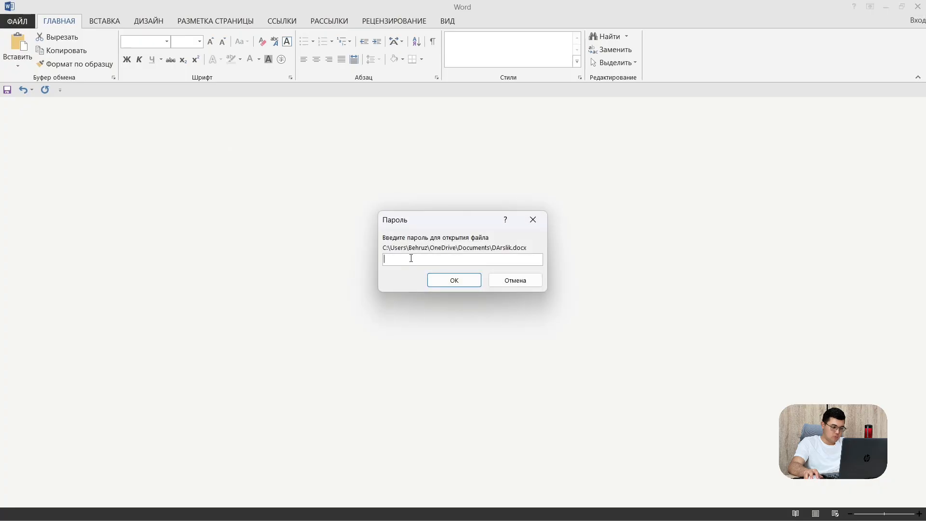
Enter the document password to open DArslik and accept Word as the default app
type("1")
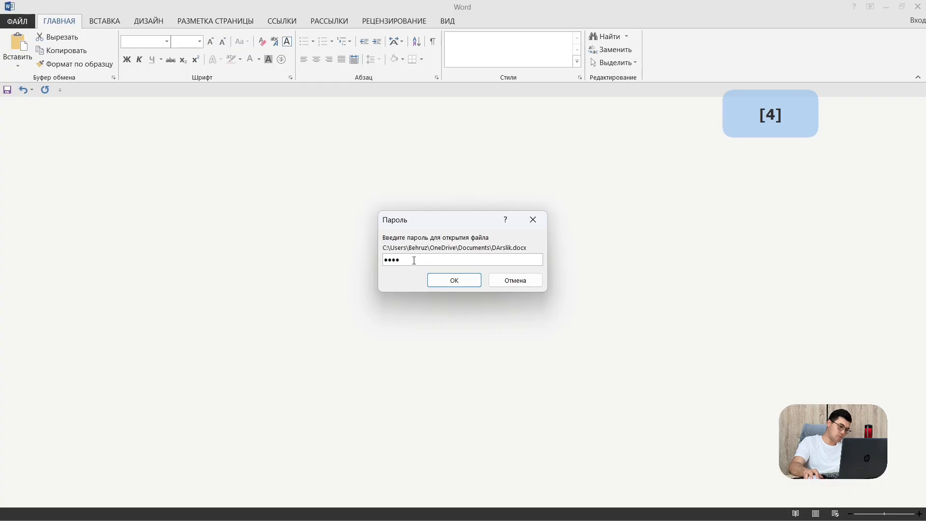
type("234")
left_click(455, 280)
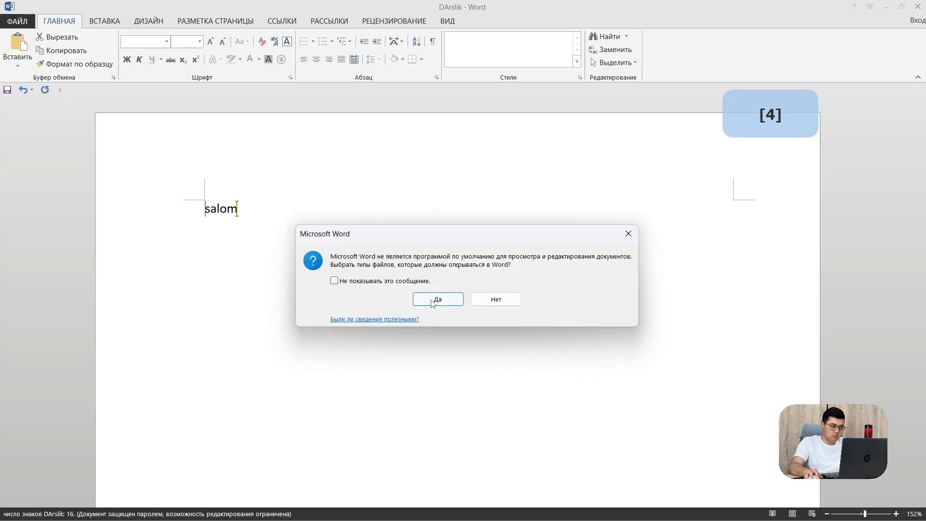
left_click(433, 303)
left_click(632, 273)
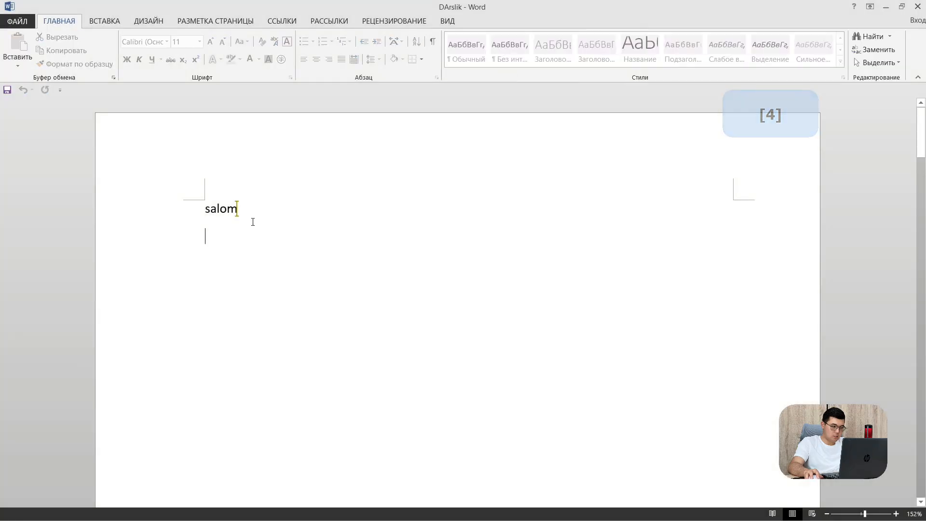
Try typing below salom to bring up the view-only Restrict Editing pane
type("3")
left_click_drag(133, 253, 159, 248)
left_click(168, 243)
type("r")
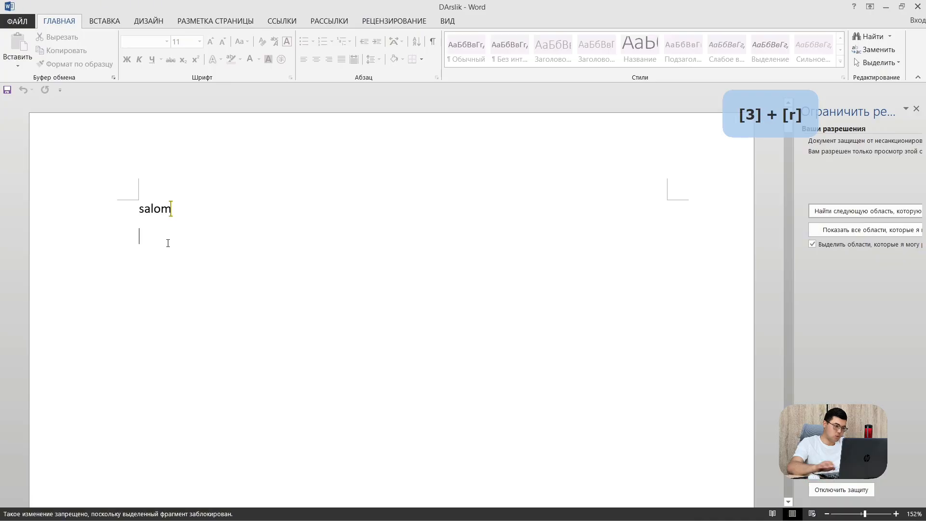
type("uyfgufyegw")
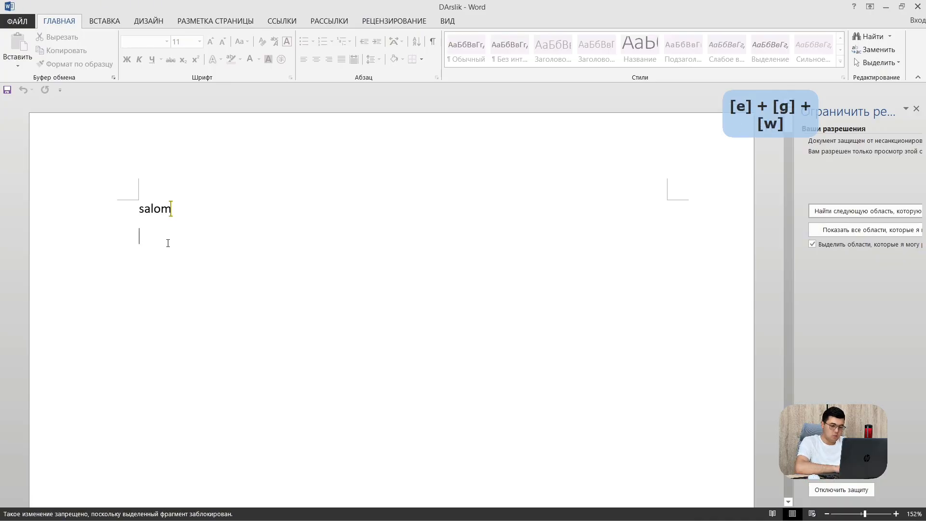
type("fuye")
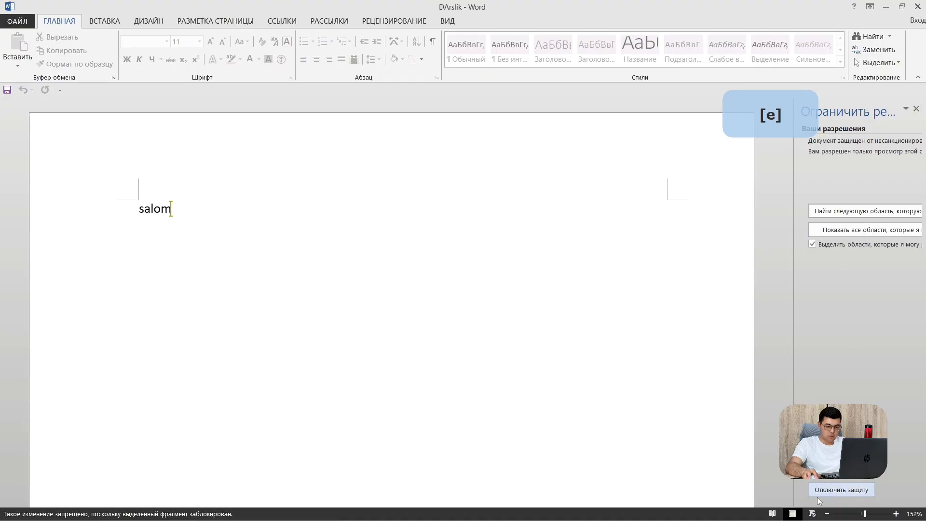
Stop the editing protection on DArslik using its protection password
left_click(841, 490)
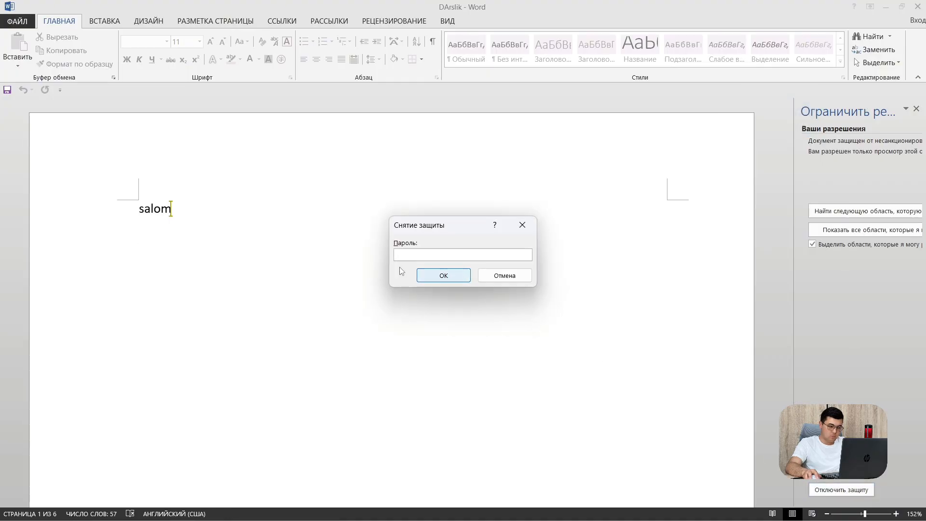
type("1")
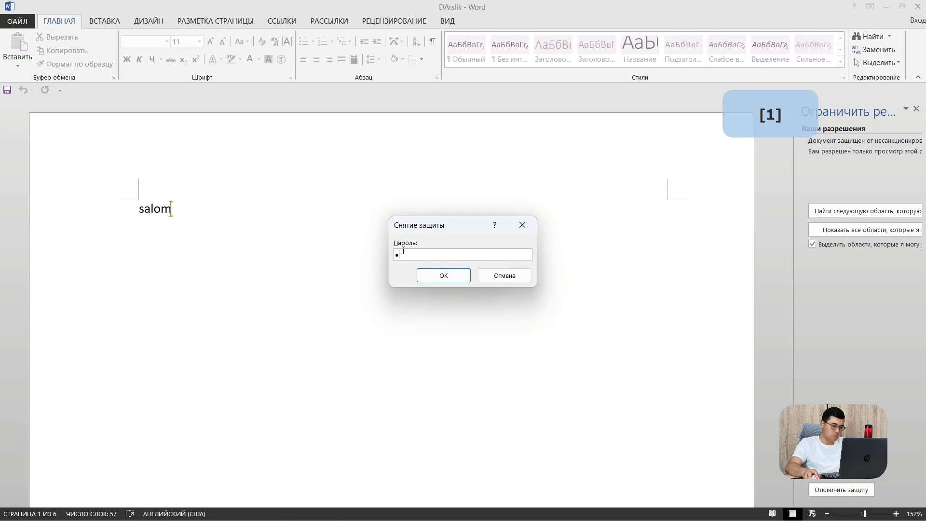
left_click(444, 276)
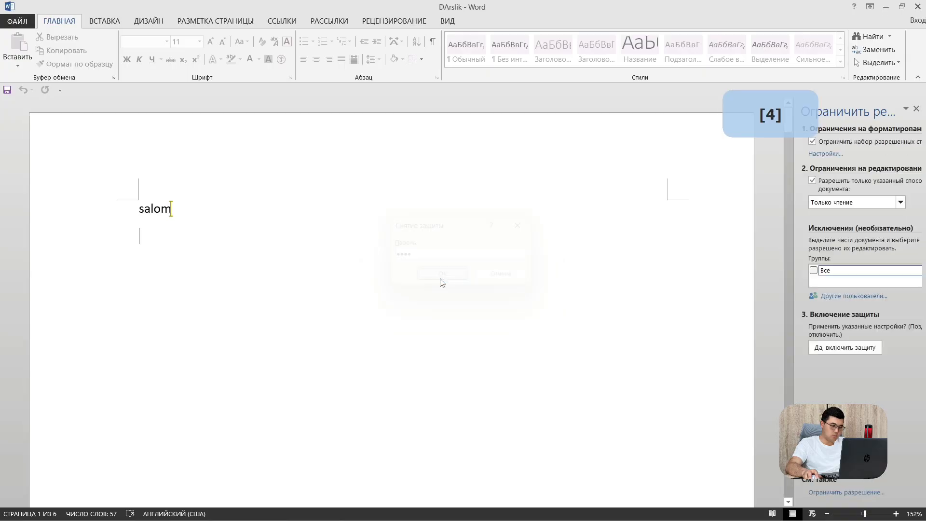
Type the test line '4f4f4f4gf4g4gf44r4' below salom and open the File view
type("4f4")
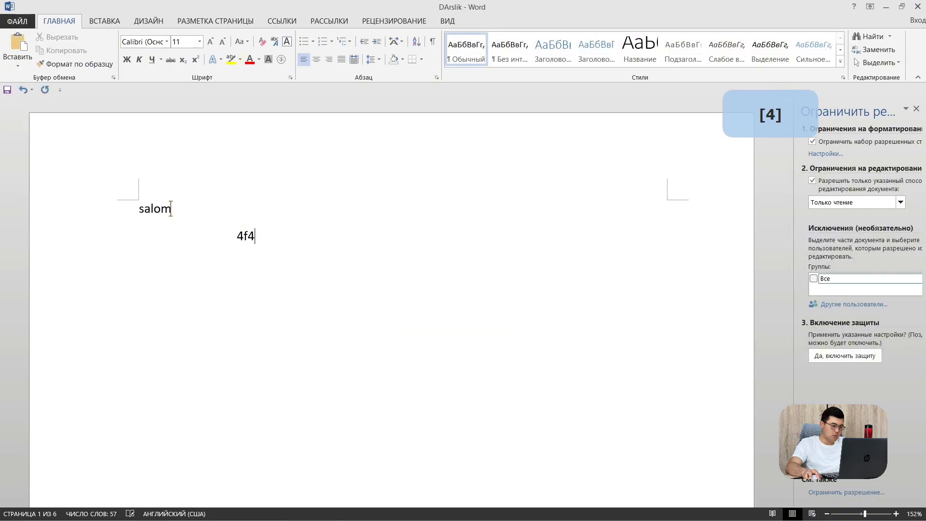
type("f4f4gf4g4gf44r4")
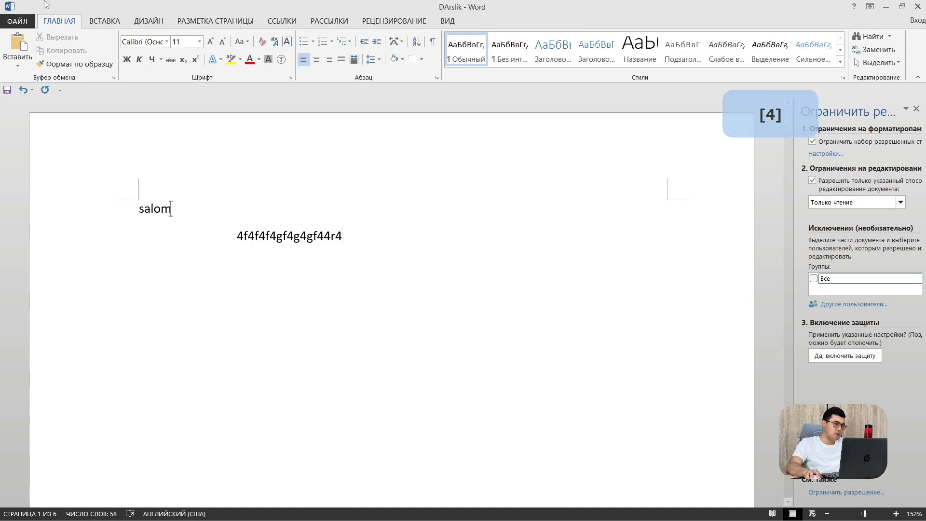
left_click(22, 19)
Show the New page and scroll its templates, such as Буклет and Рекламная листовка с кругом
left_click(21, 19)
left_click(22, 19)
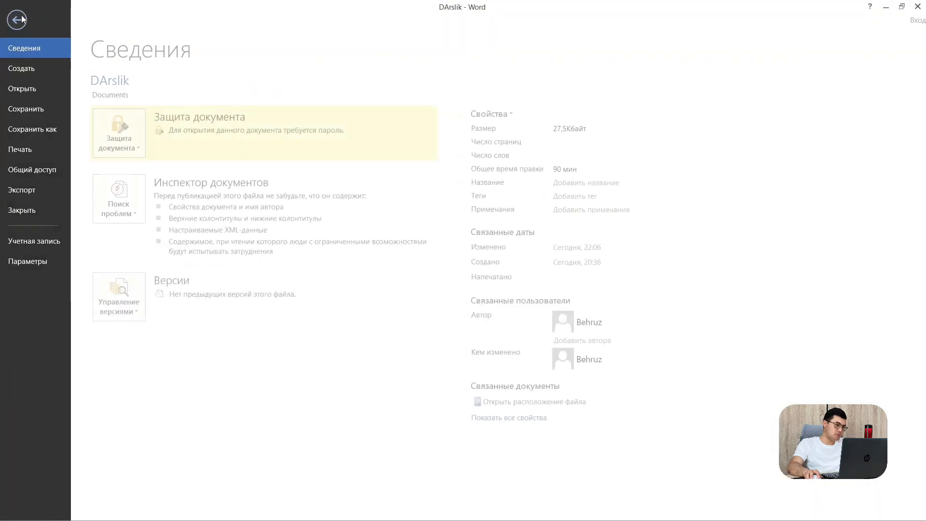
left_click(28, 68)
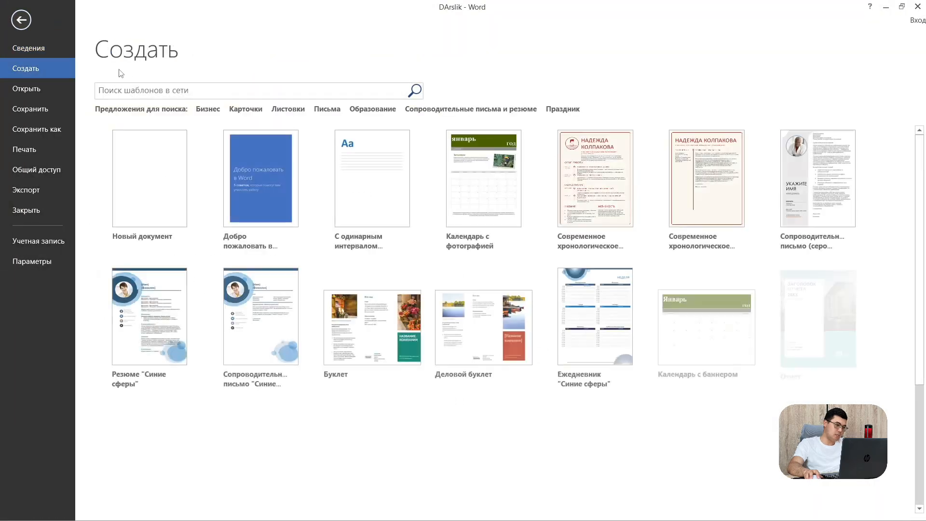
scroll(808, 486, "down", 5)
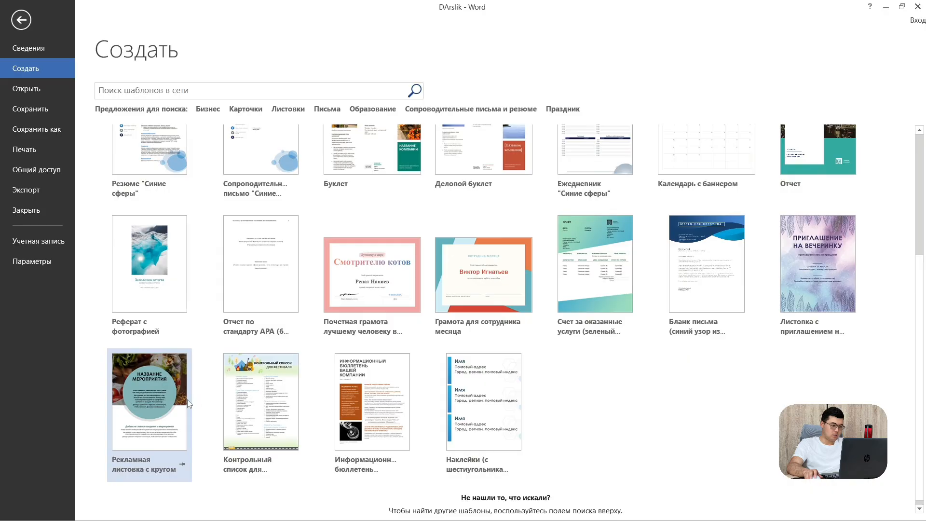
scroll(188, 400, "up", 4)
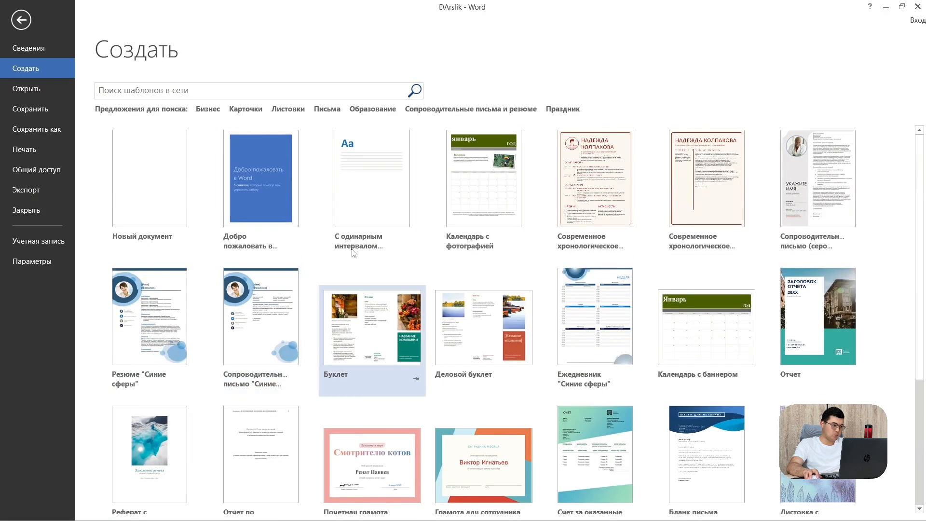
Browse the Open page's recent documents list, with DArslik from Documents at the top
left_click(30, 93)
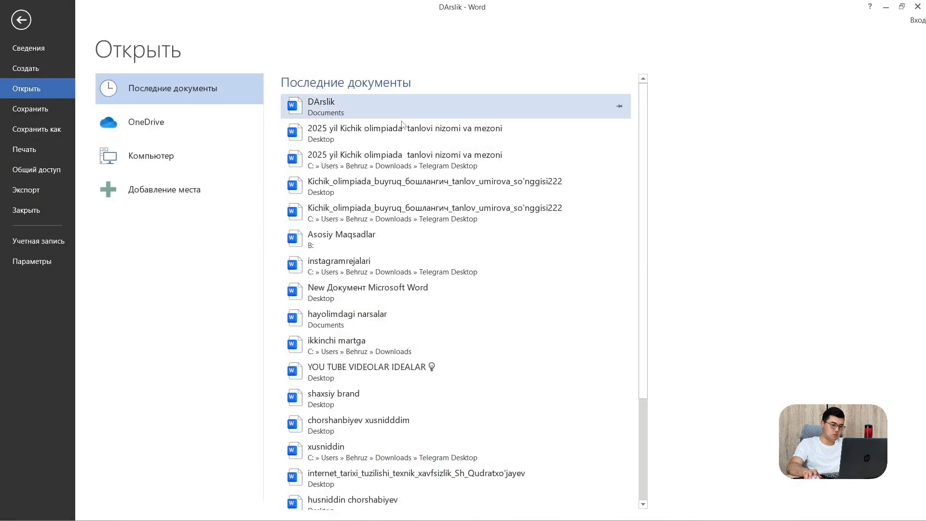
scroll(434, 309, "down", 3)
scroll(412, 370, "up", 3)
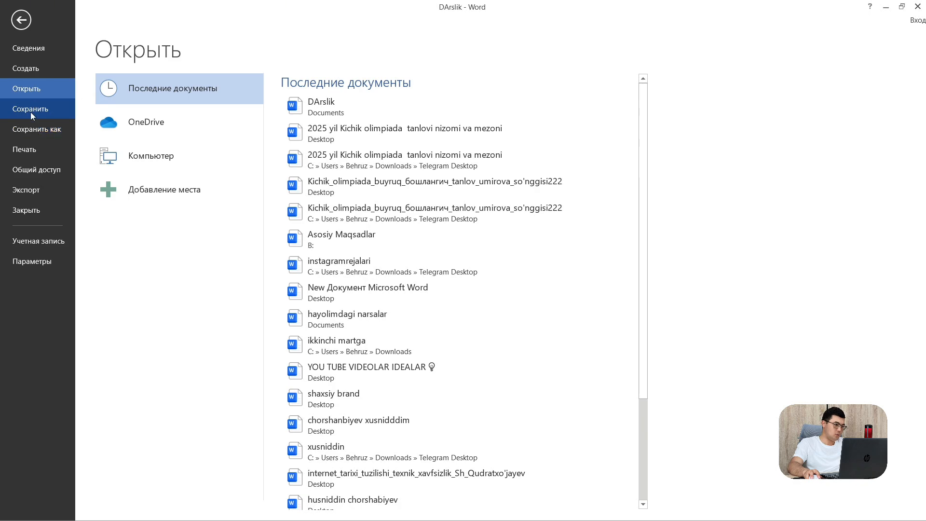
Start saving DArslik to Рабочий стол and show the file type list
left_click(34, 130)
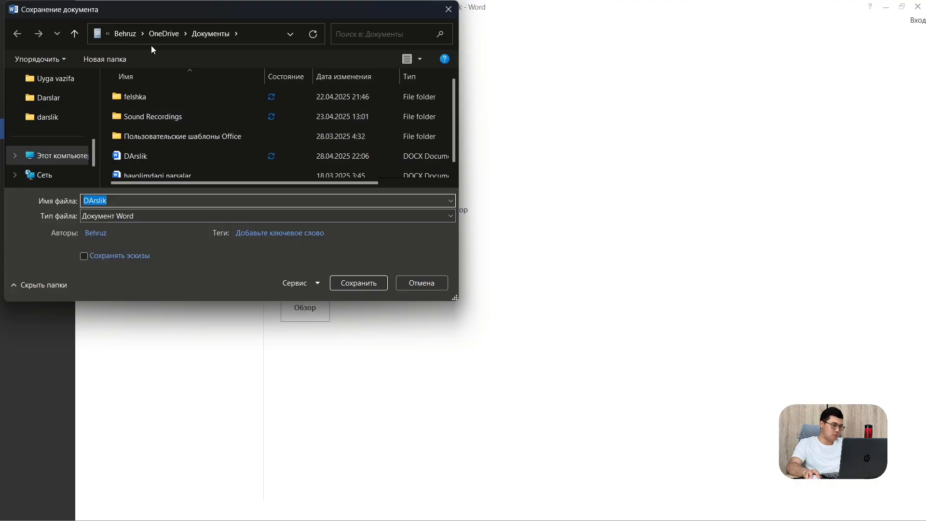
scroll(45, 145, "up", 5)
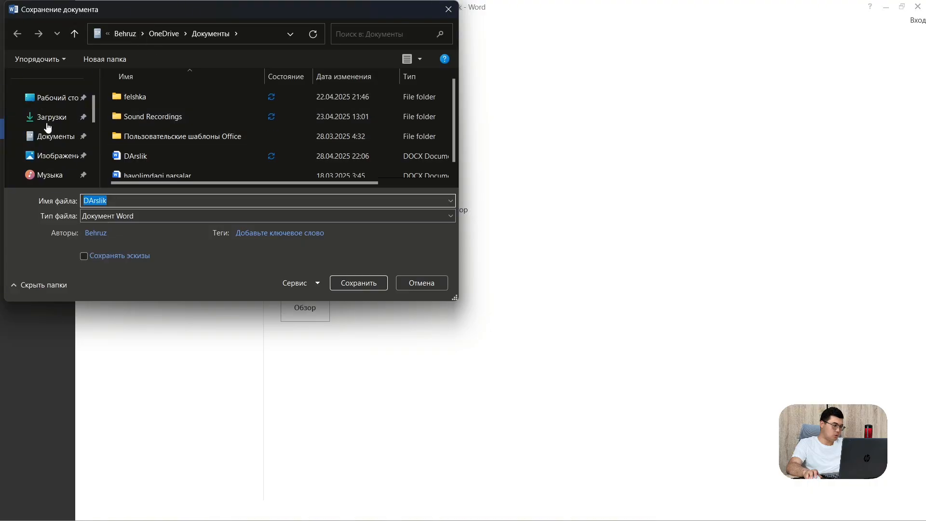
left_click(51, 103)
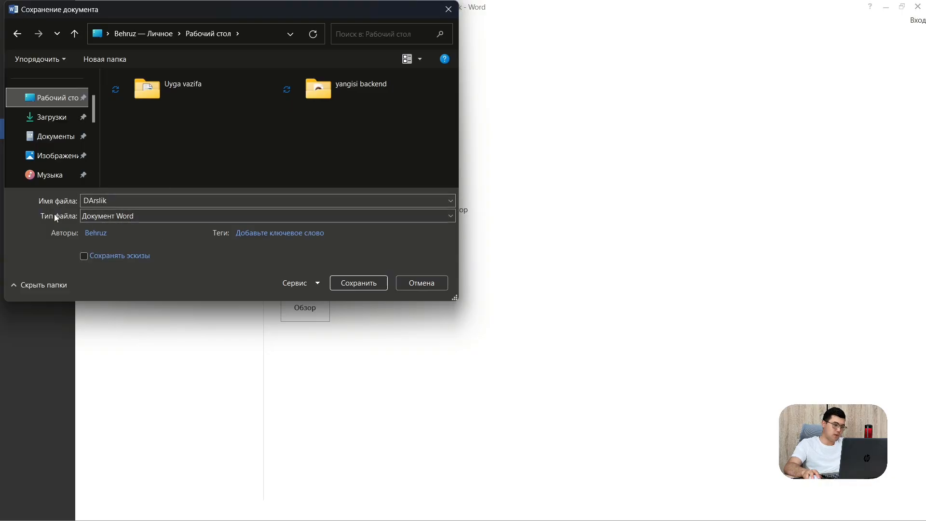
left_click(94, 215)
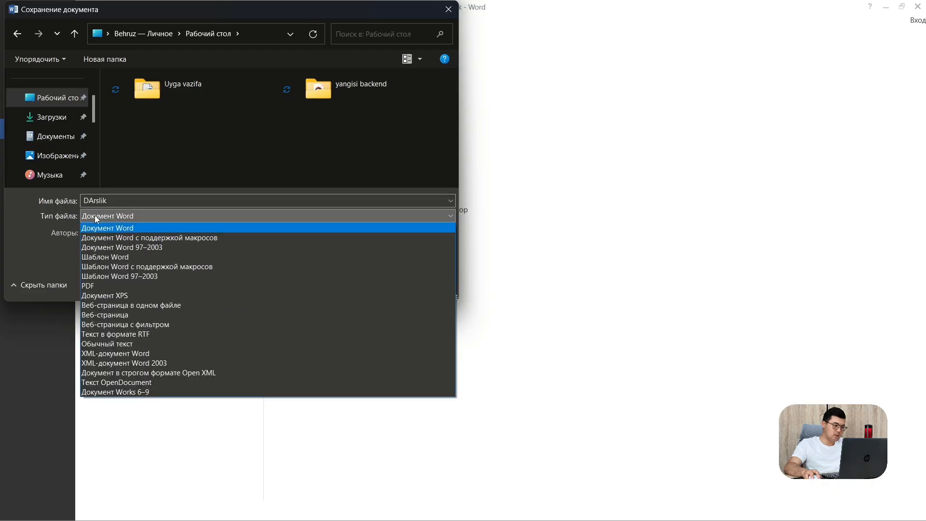
Try saving as Word 97–2003, accept the encryption prompt, then close the save dialog unsaved
left_click(138, 251)
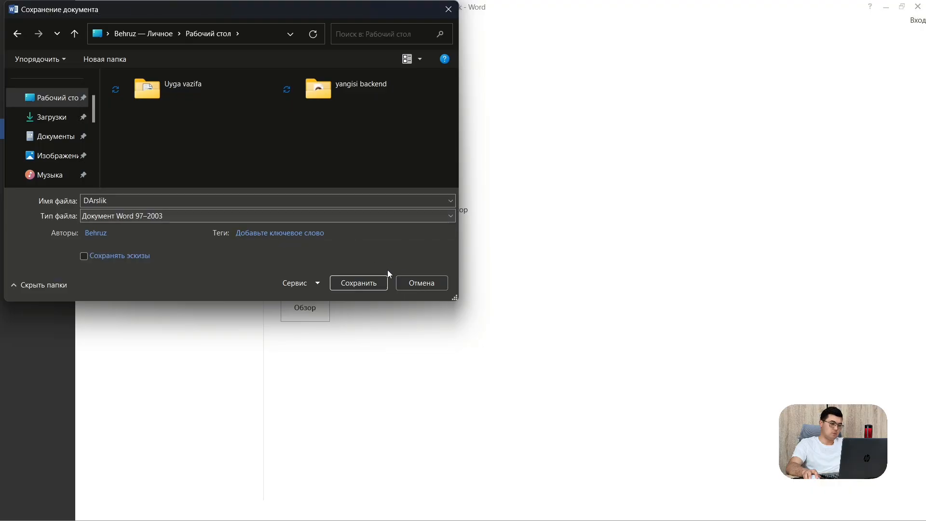
left_click(351, 285)
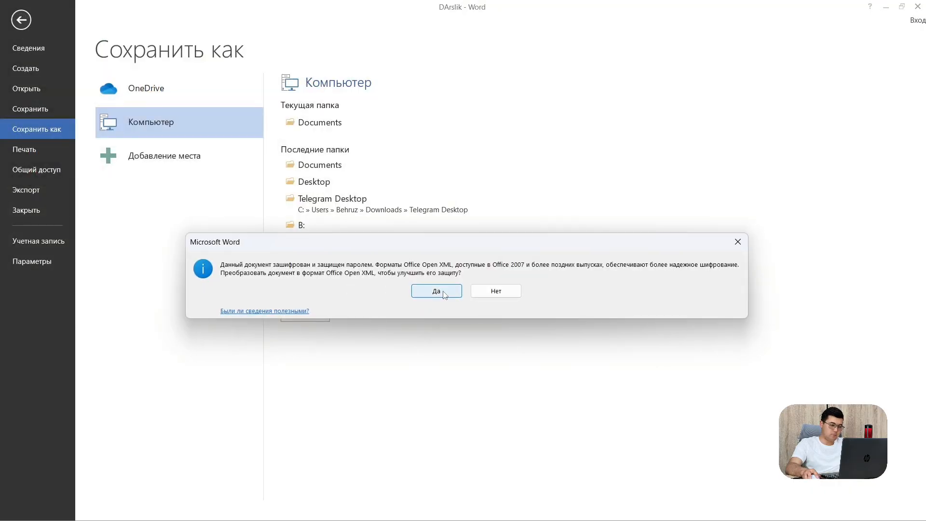
left_click(437, 292)
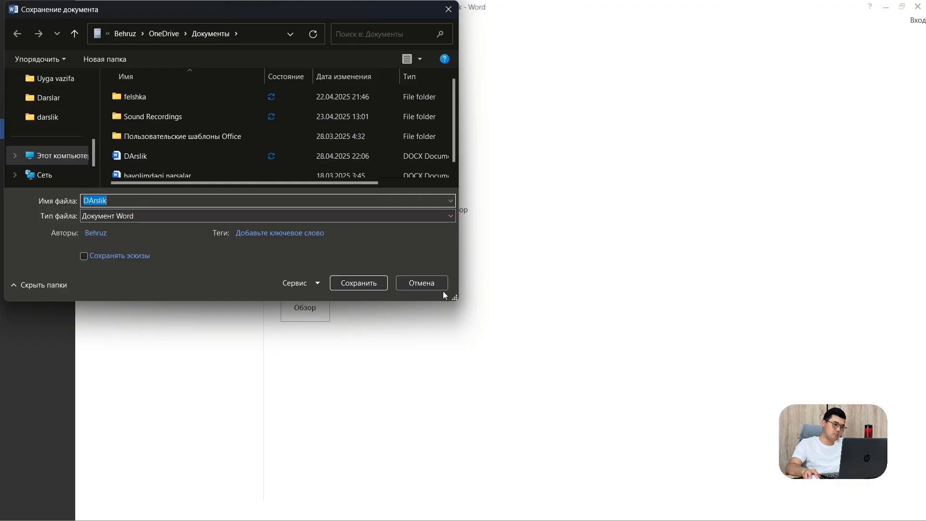
left_click(449, 9)
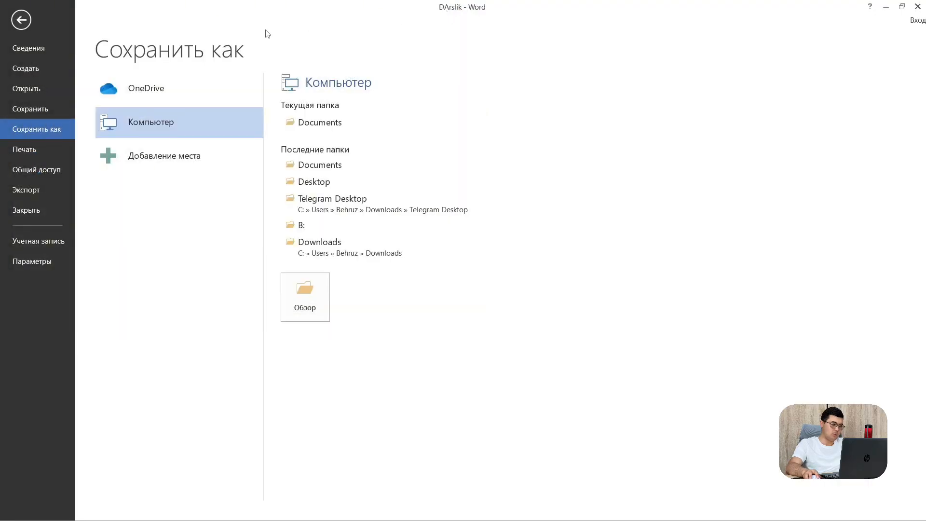
On the Print page, review printer, one-sided and collation options without changing them
left_click(30, 153)
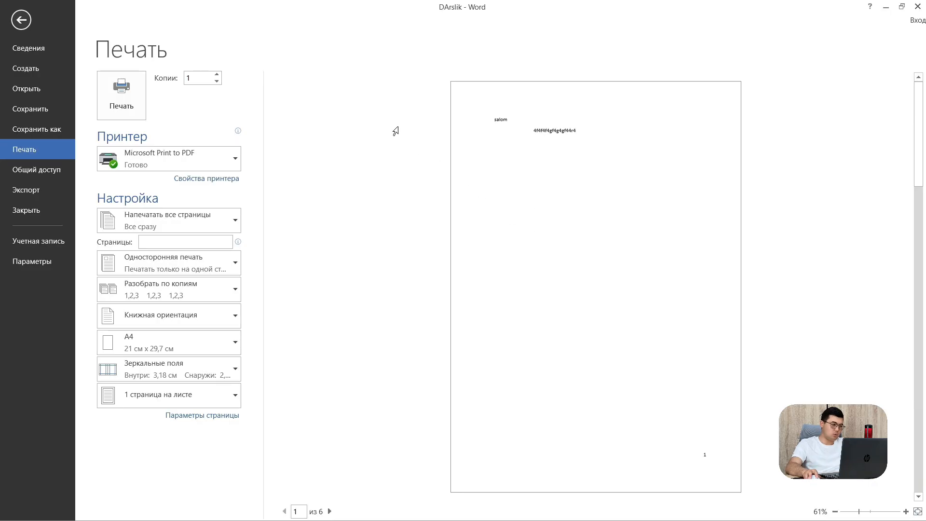
left_click(141, 156)
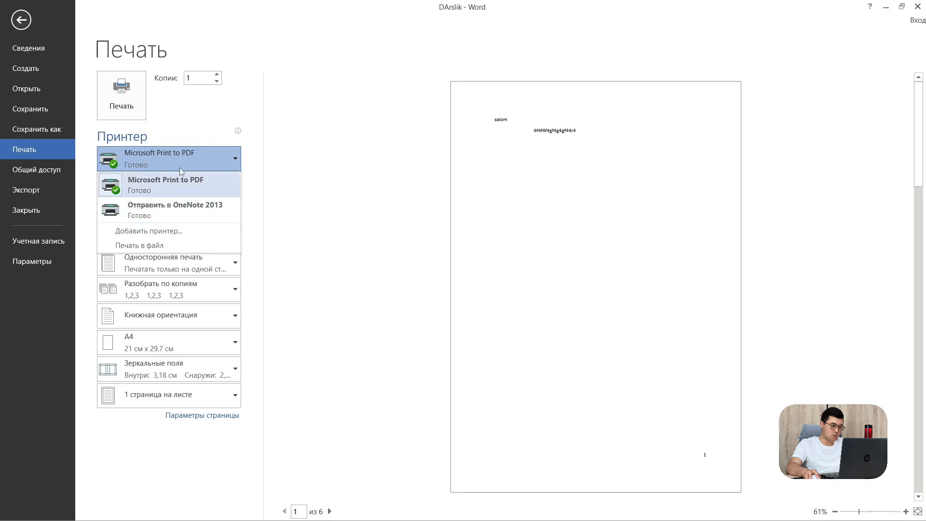
left_click(233, 163)
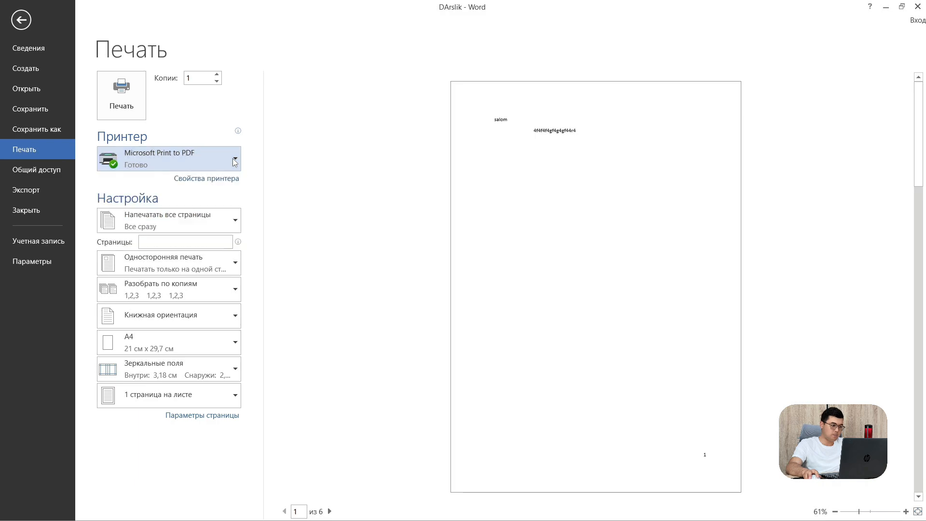
left_click(146, 241)
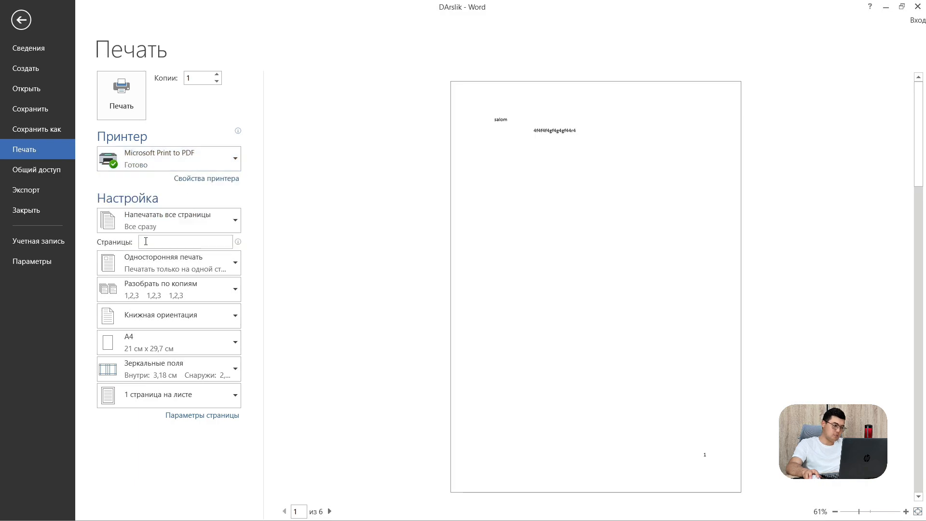
left_click(145, 263)
left_click(144, 286)
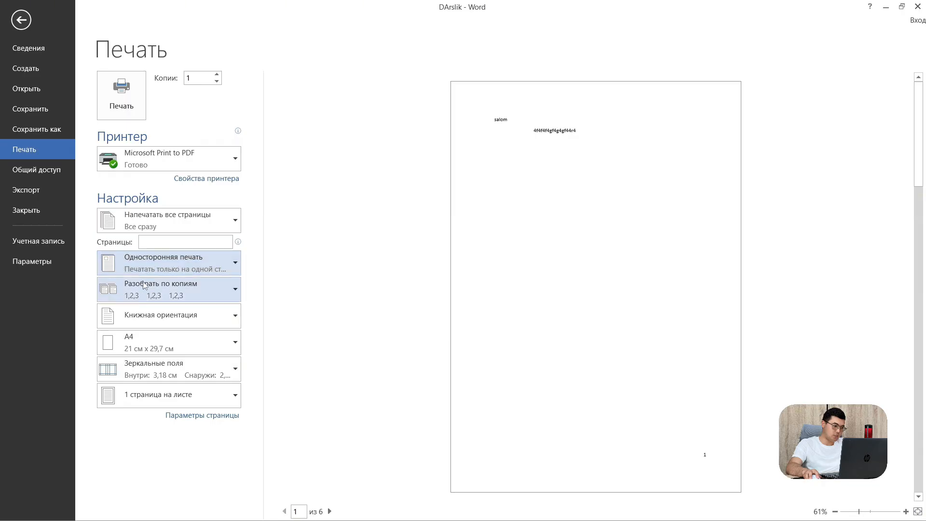
left_click(144, 286)
left_click(147, 295)
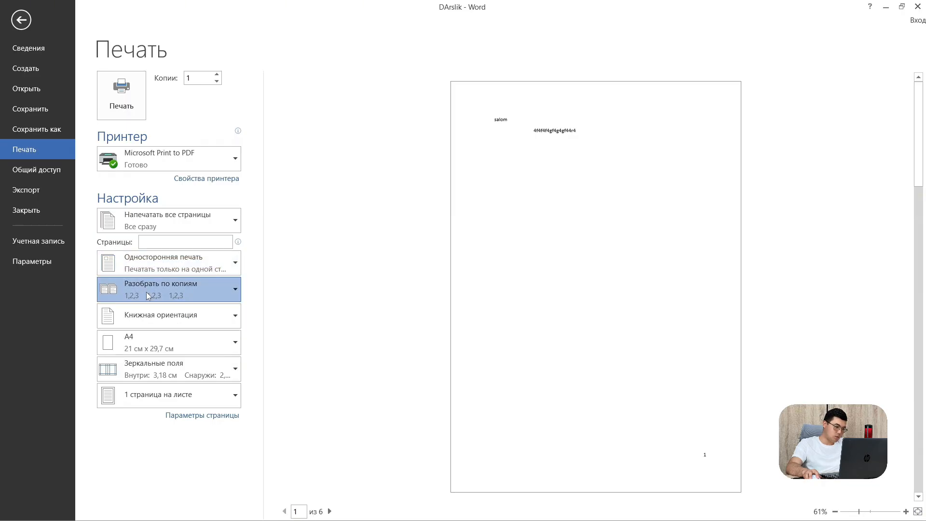
Keep portrait, A4 and one page per sheet, then show the Общий доступ page
left_click(139, 321)
left_click(139, 321)
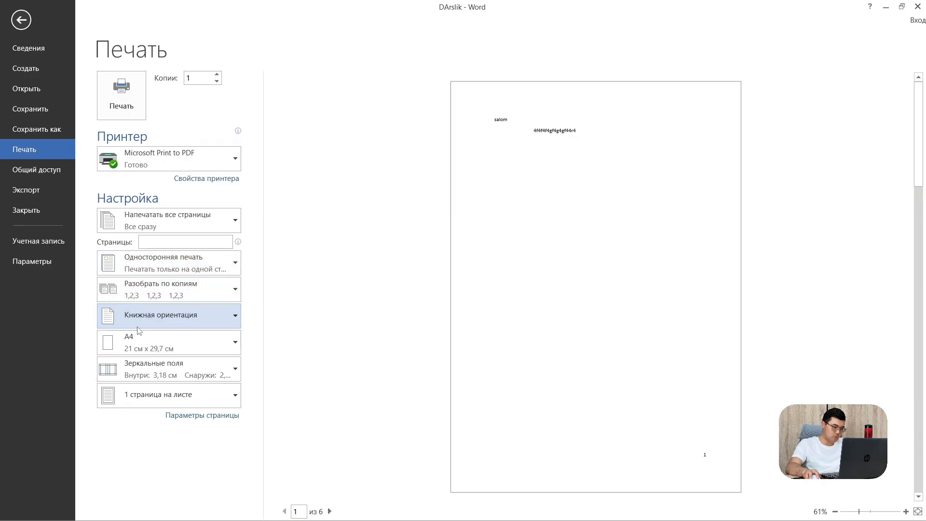
left_click(143, 339)
left_click(143, 338)
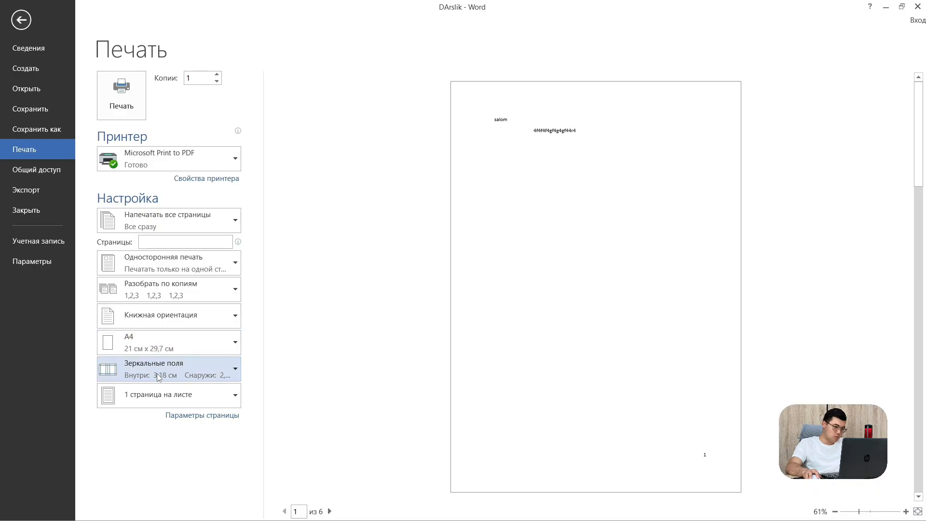
left_click(161, 394)
left_click(161, 394)
left_click(162, 394)
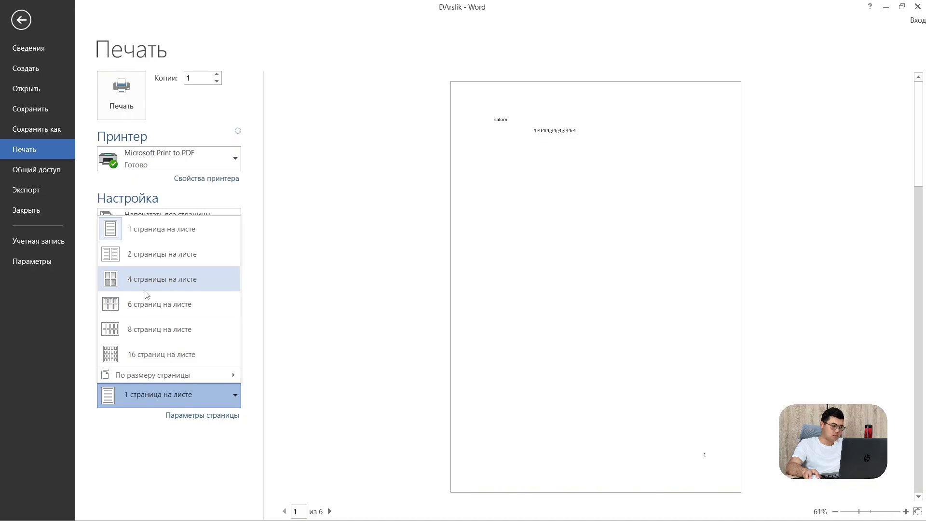
left_click(158, 398)
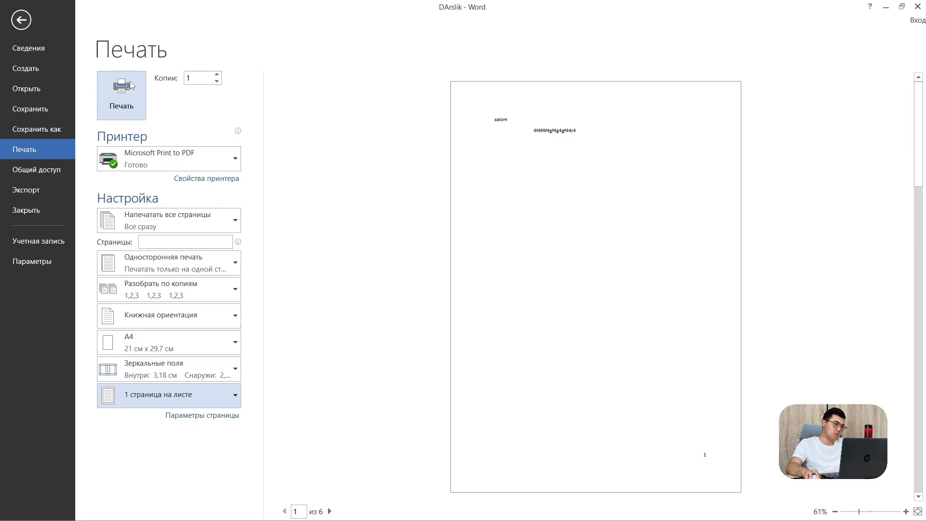
left_click(49, 164)
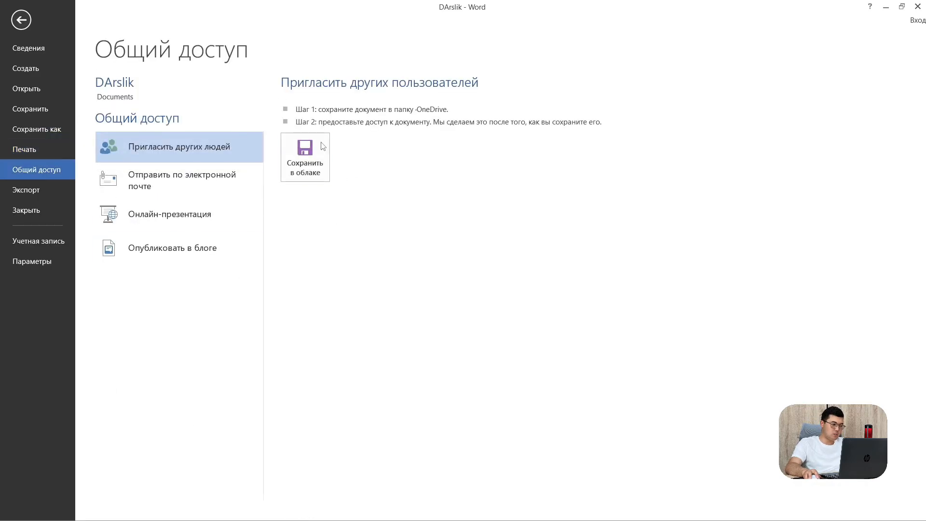
Visit Экспорт, cancel closing the document, view Учетная запись, then open Параметры Word
left_click(34, 195)
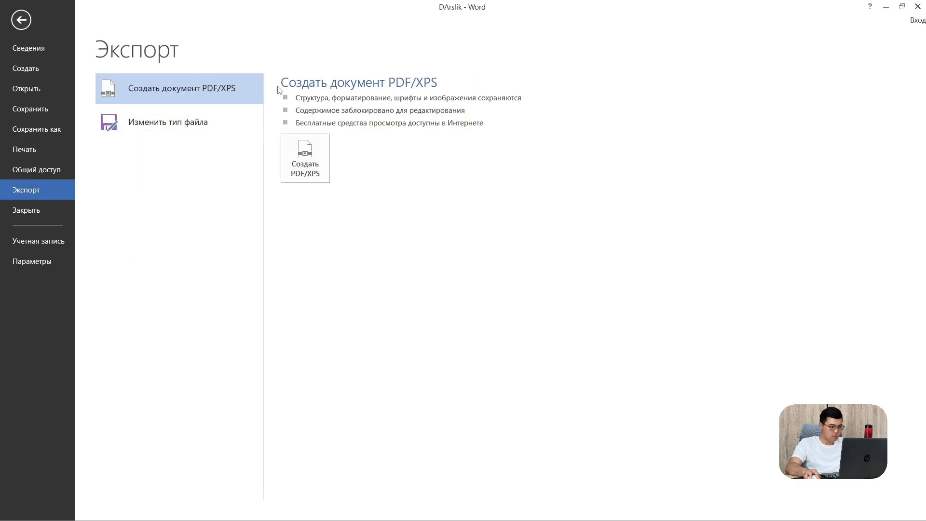
left_click(47, 209)
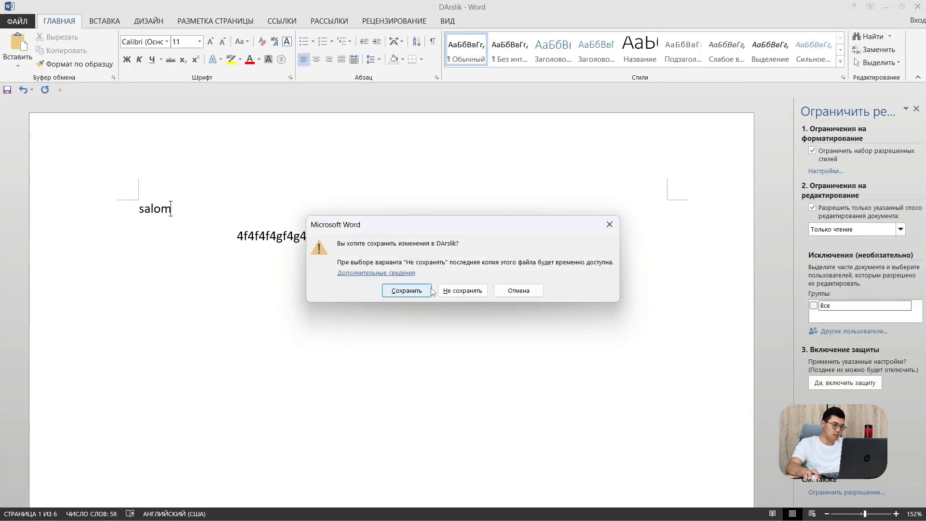
left_click(610, 224)
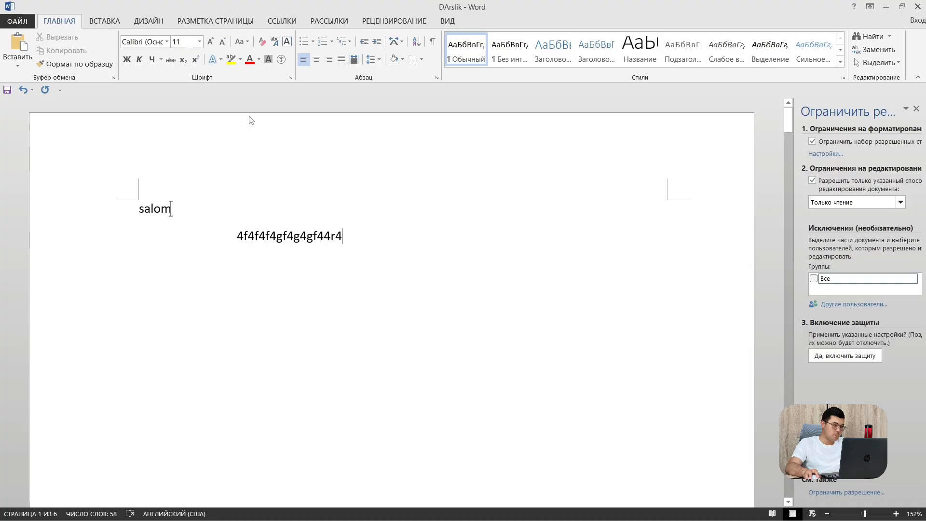
left_click(16, 21)
left_click(40, 242)
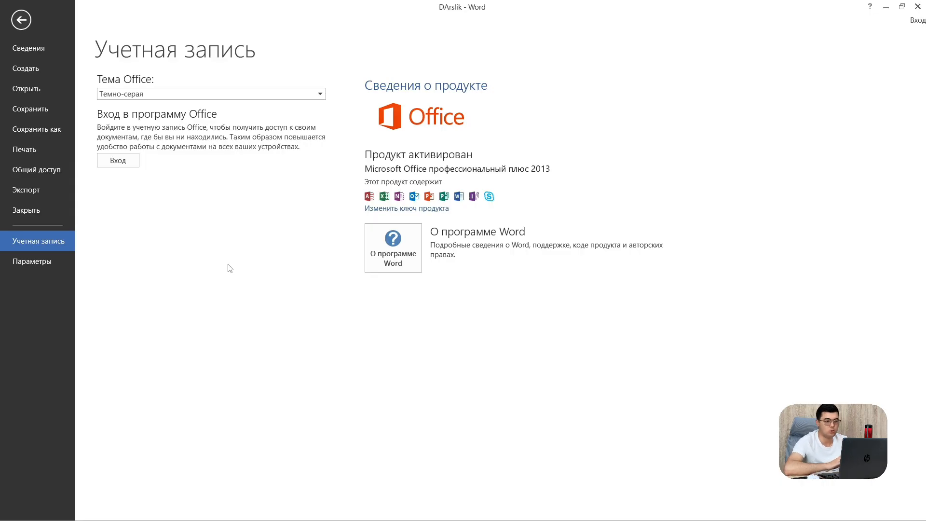
left_click(54, 265)
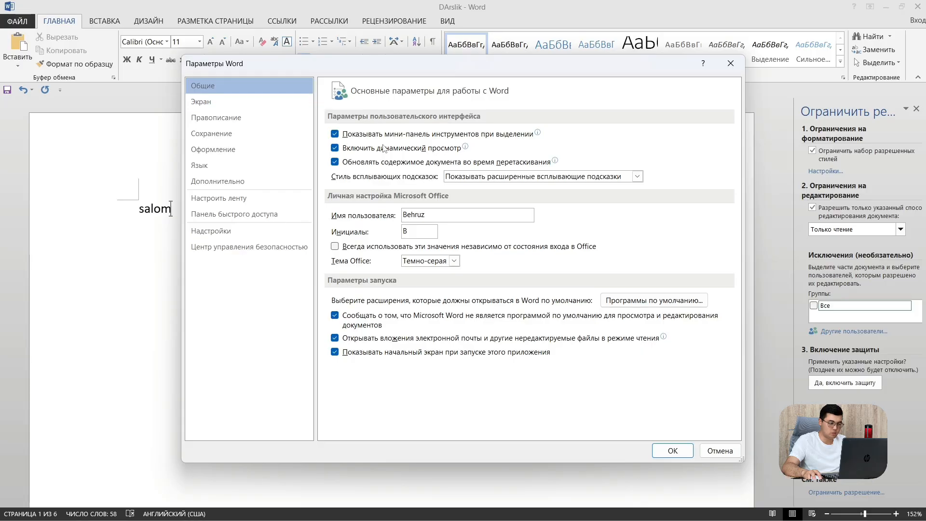
Keep the Темно-серая Office theme, then browse the Экран, Правописание and Сохранение pages
left_click(454, 261)
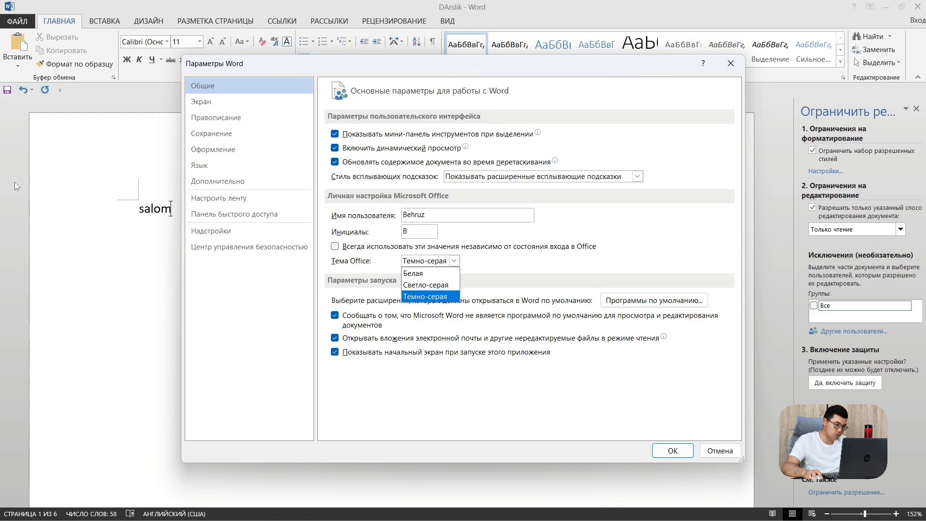
left_click(426, 299)
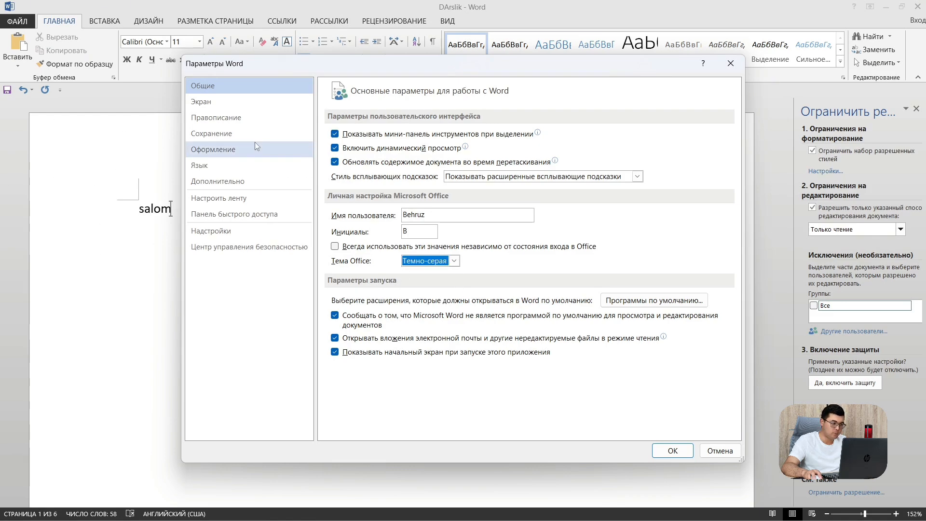
left_click(226, 103)
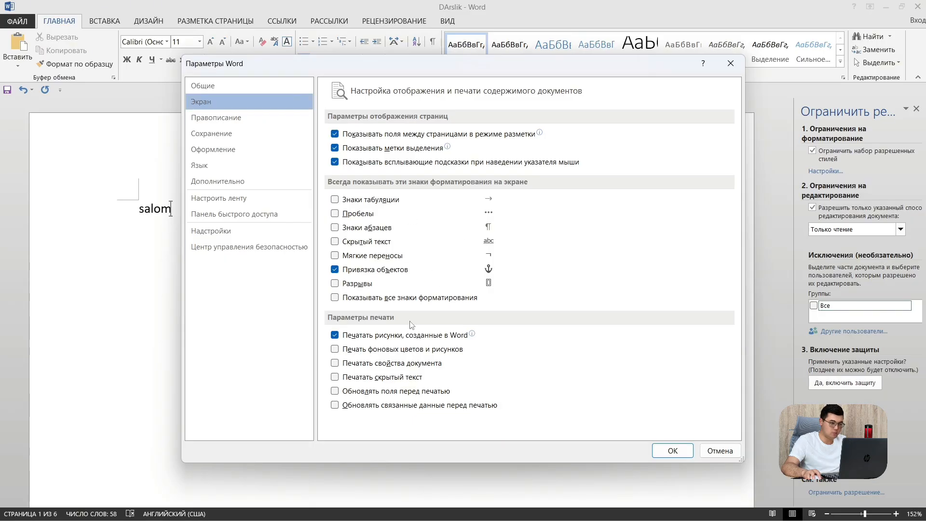
left_click(260, 123)
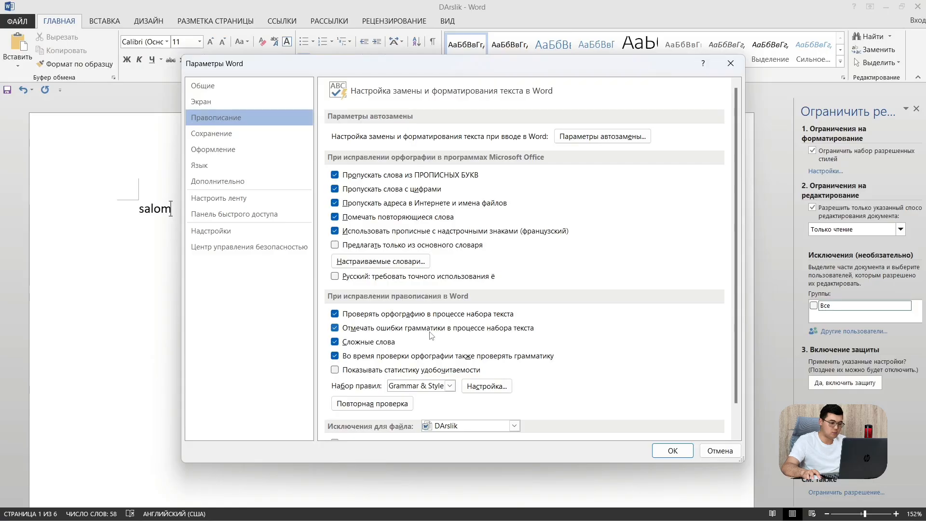
left_click(218, 137)
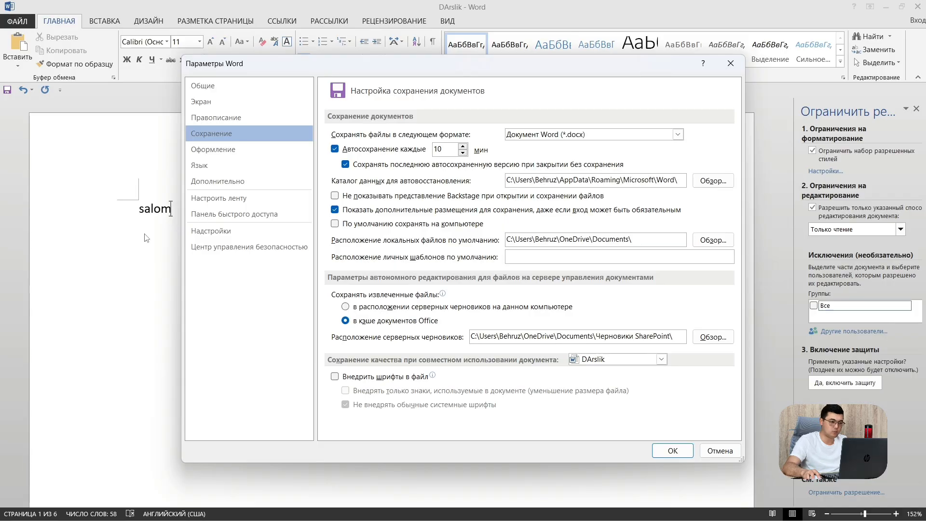
Lower autosave by one minute, then browse Оформление, Язык, Дополнительно and Настроить ленту
left_click(463, 153)
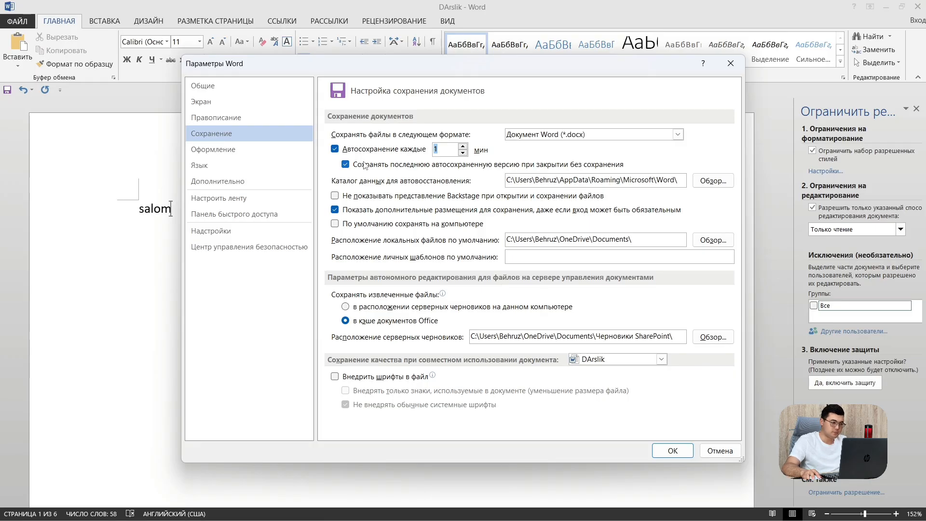
left_click(216, 149)
left_click(205, 166)
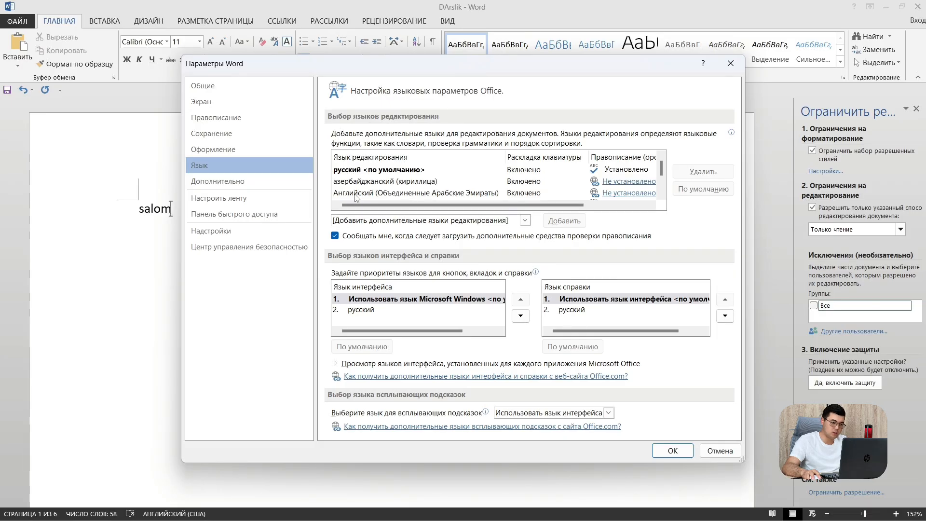
scroll(449, 171, "down", 2)
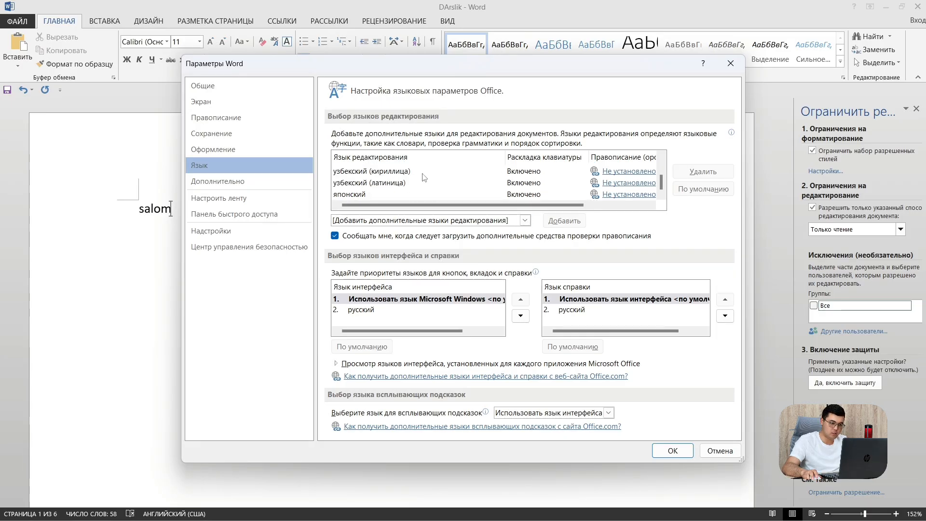
scroll(397, 192, "up", 2)
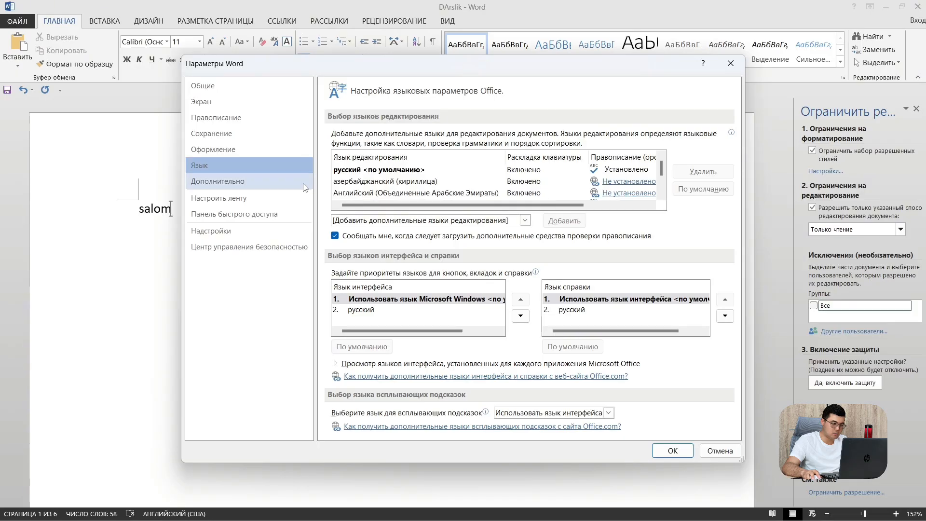
left_click(251, 182)
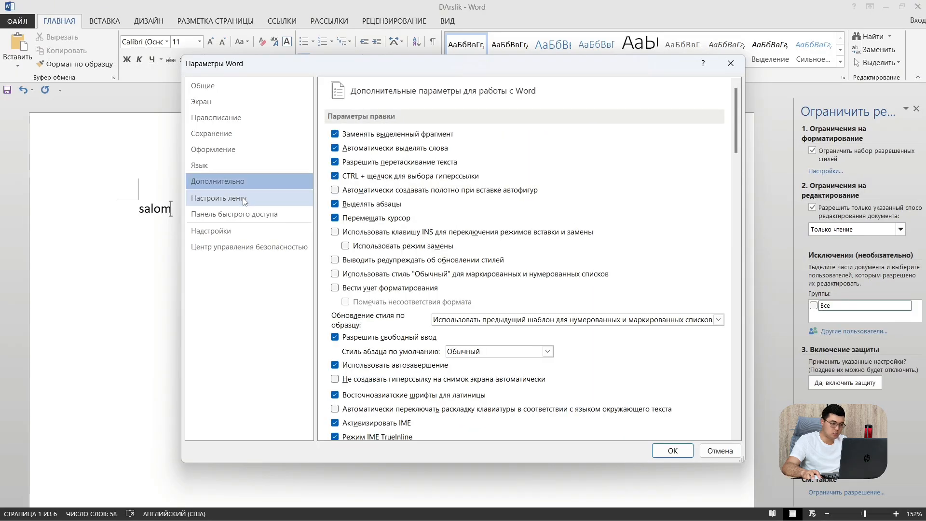
left_click(242, 198)
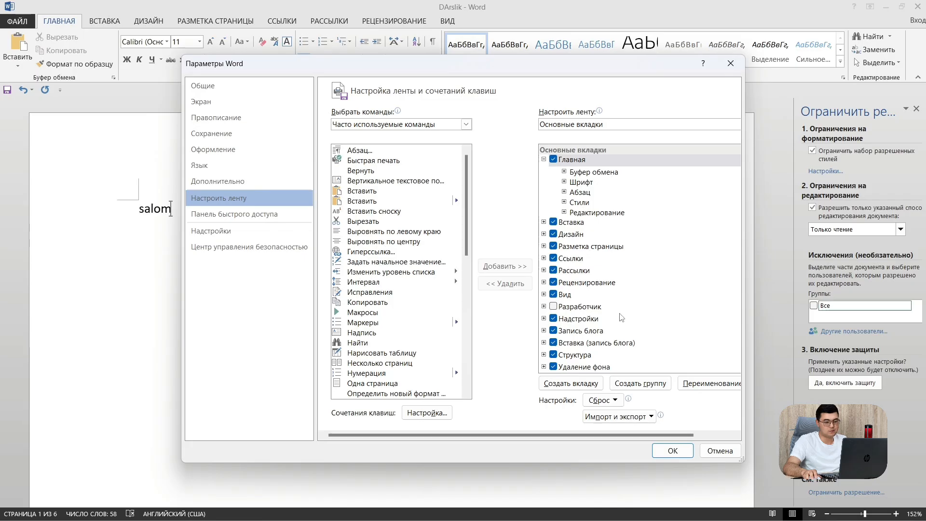
In ribbon customization, uncheck Удаление фона, Структура, Запись блога, Вид, Разработчик and Надстройки
scroll(621, 314, "down", 1)
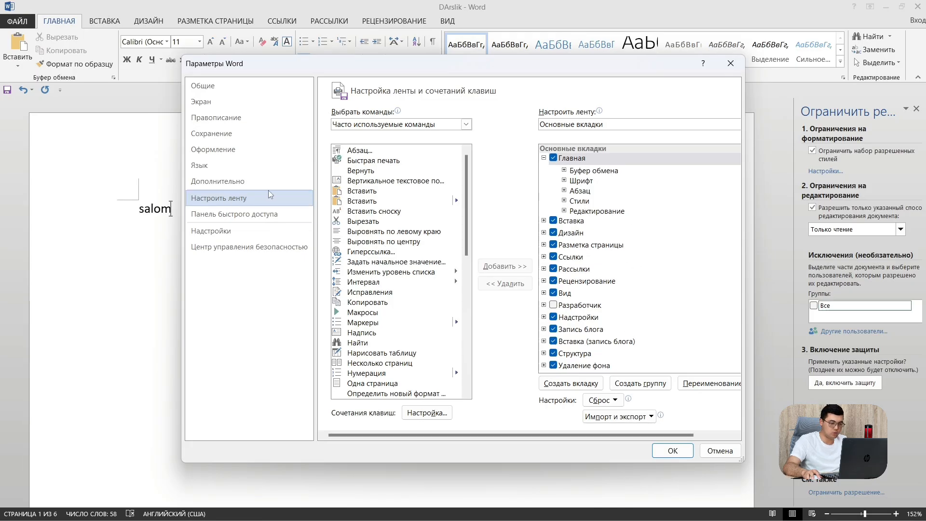
left_click(553, 365)
left_click(553, 353)
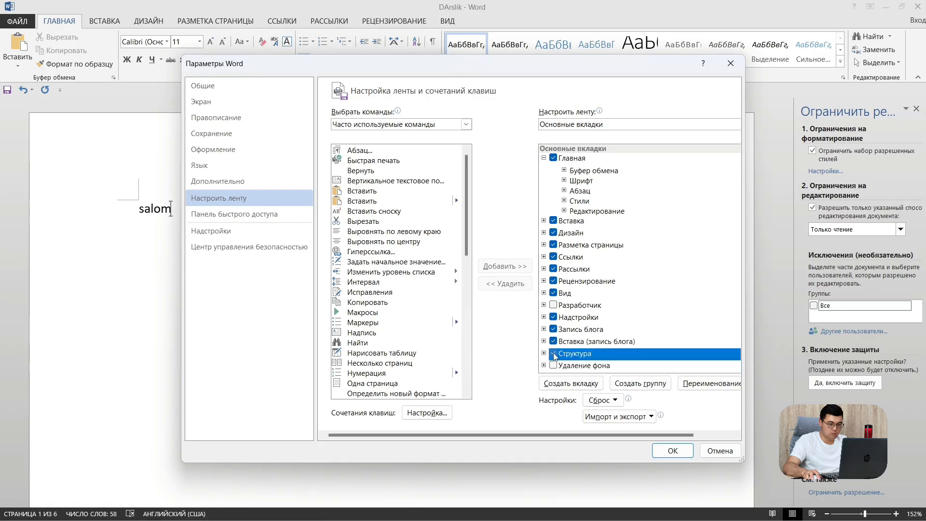
double_click(554, 341)
left_click(553, 302)
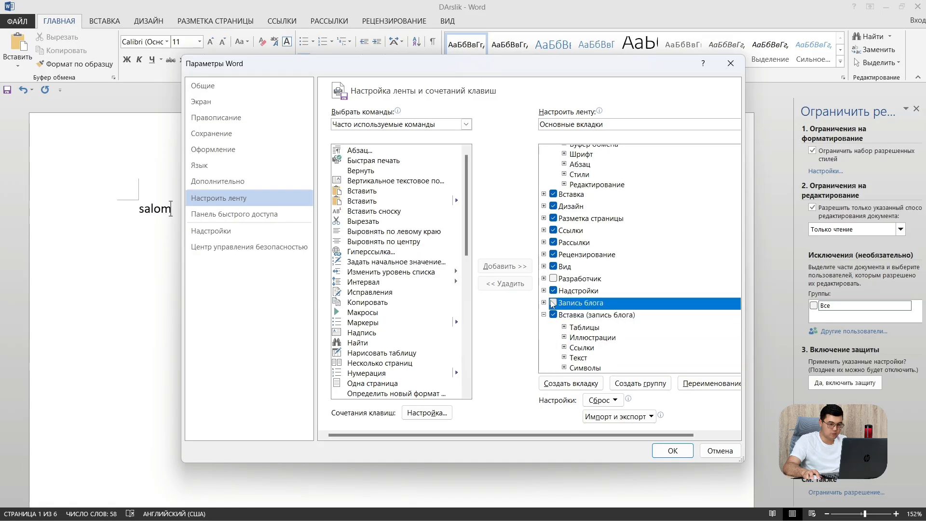
left_click(554, 279)
double_click(554, 291)
left_click(554, 266)
left_click(554, 279)
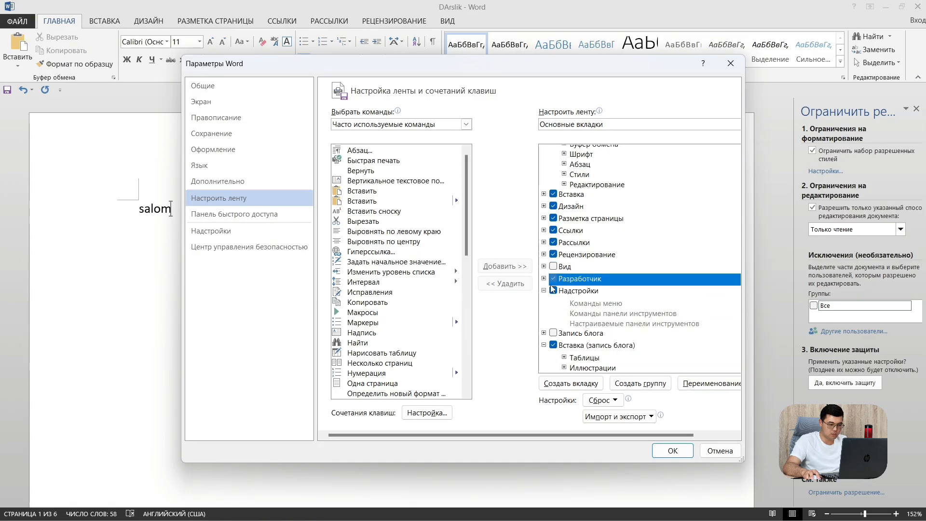
left_click(553, 290)
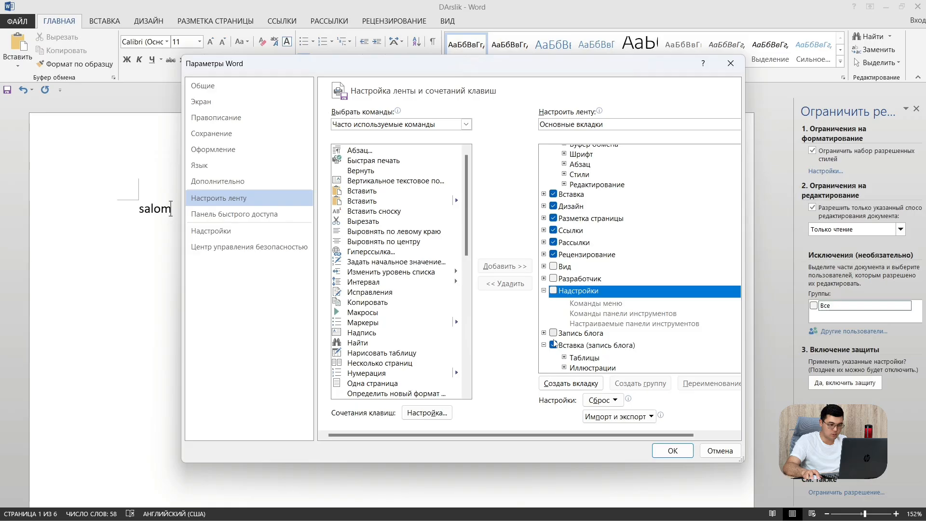
Also uncheck Вставка (запись блога), Рецензирование, Рассылки, Разметка страницы, Дизайн, Ссылки and Вставка, then apply
left_click(553, 346)
left_click(553, 346)
left_click(553, 254)
left_click(554, 243)
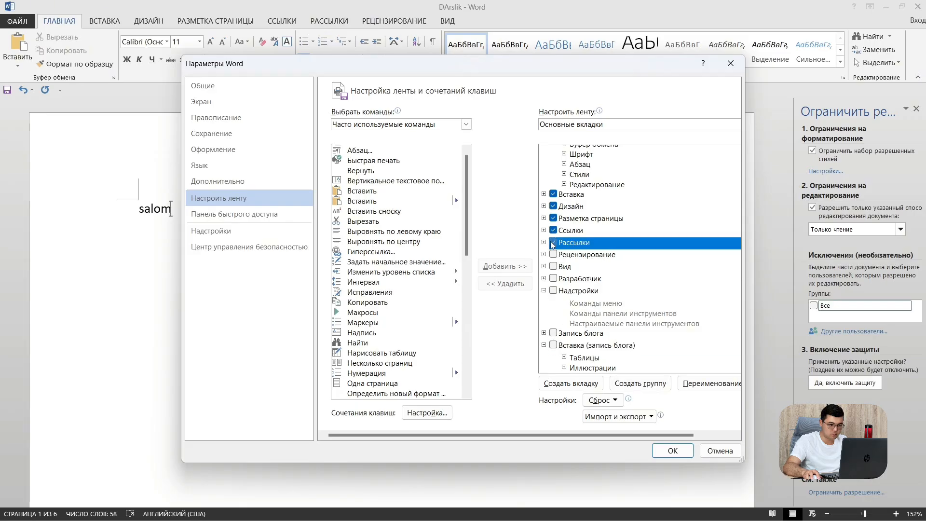
double_click(554, 219)
left_click(553, 218)
left_click(554, 209)
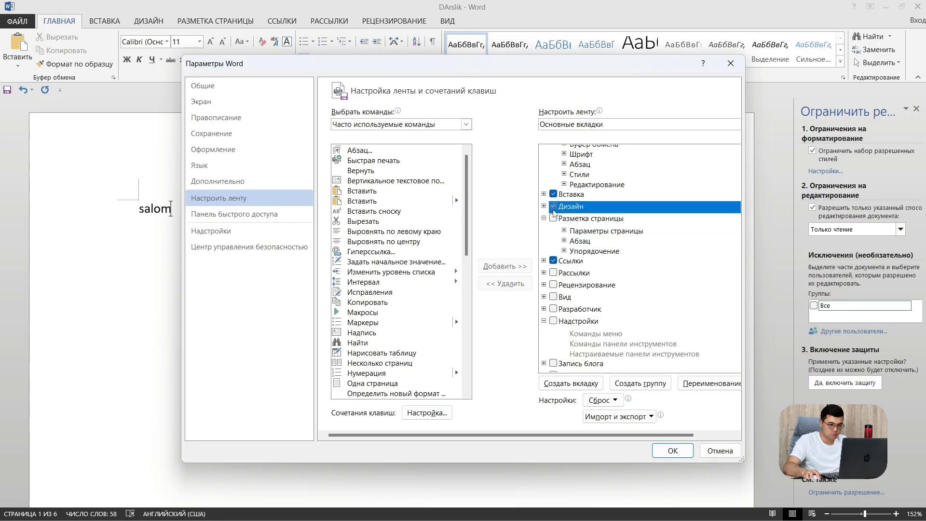
double_click(554, 261)
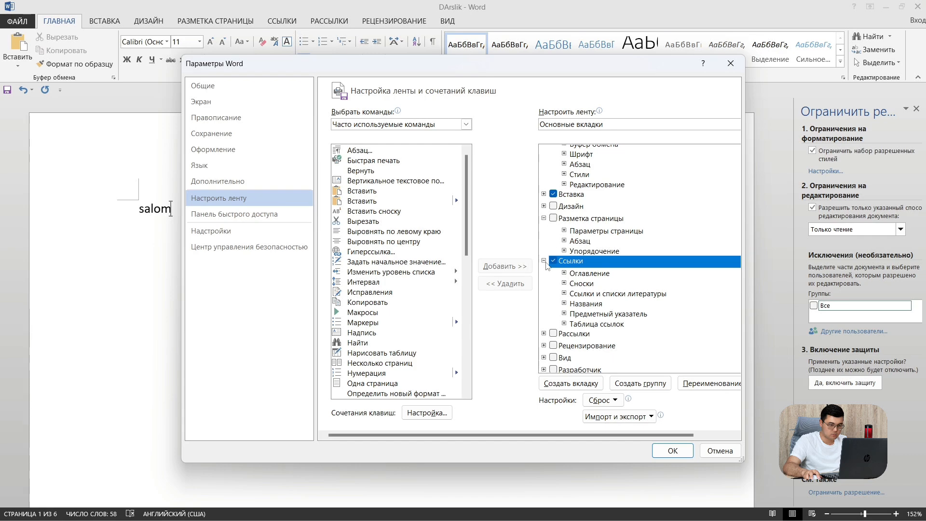
left_click(554, 261)
double_click(553, 194)
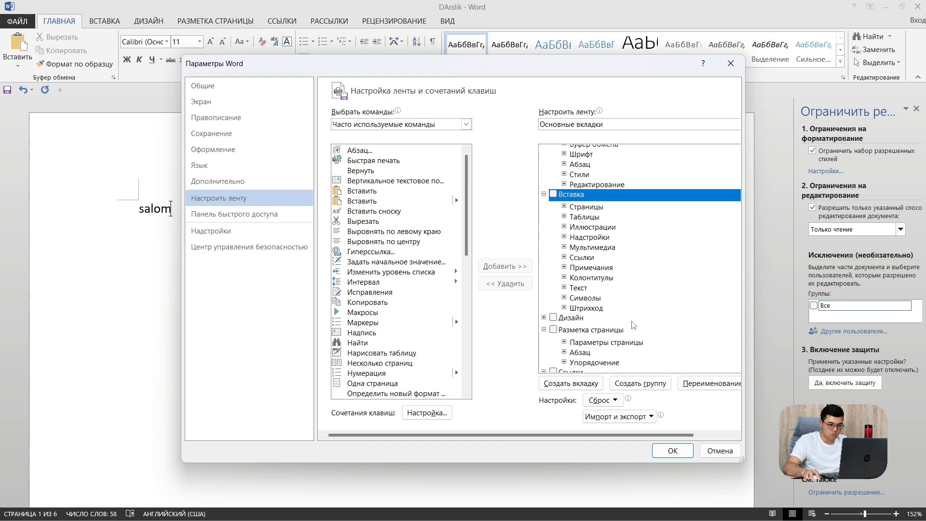
left_click(673, 450)
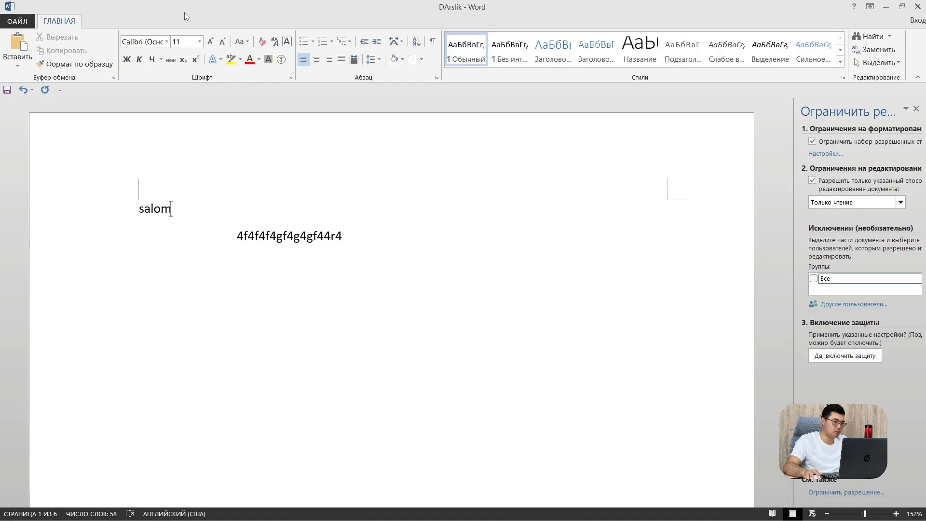
Re-check Вставка, Дизайн, Рецензирование and Вид in Word Options ribbon customization and apply
left_click(18, 22)
left_click(44, 262)
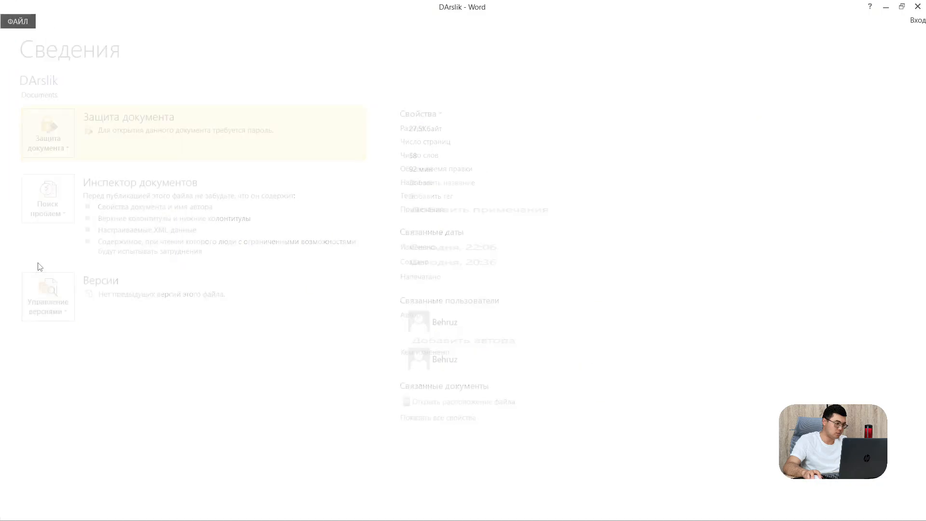
left_click(195, 199)
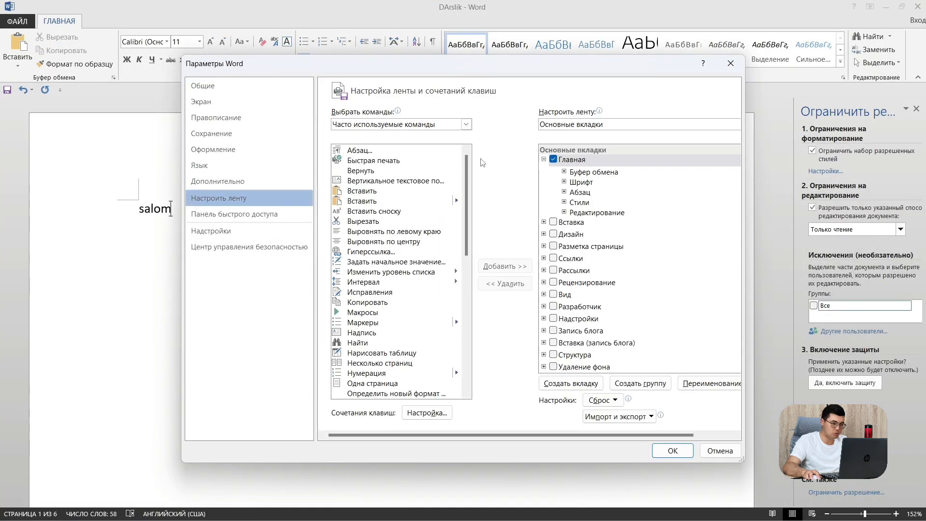
left_click(553, 222)
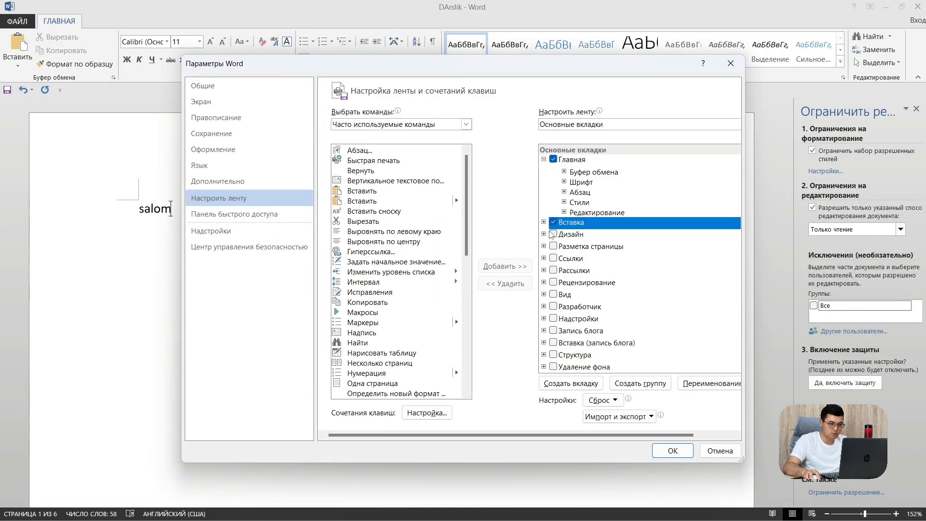
left_click(554, 234)
double_click(555, 246)
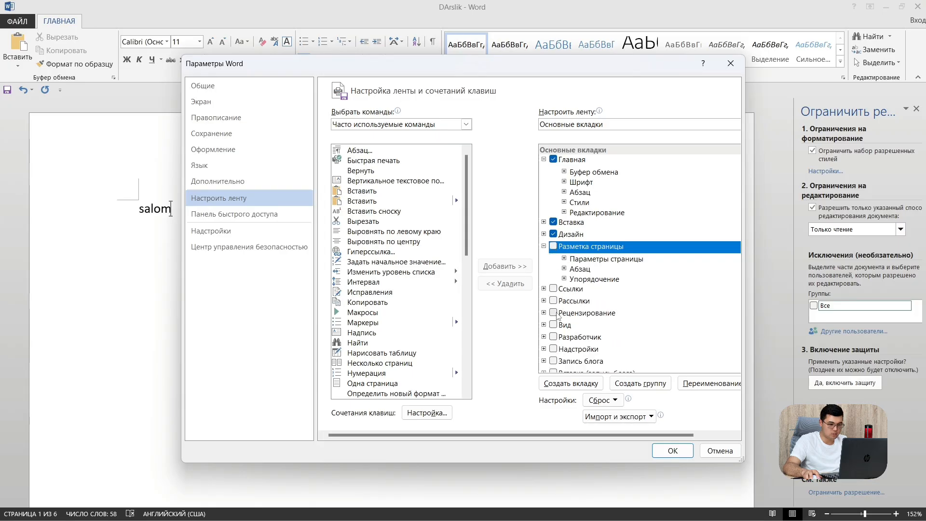
left_click(553, 313)
left_click(554, 325)
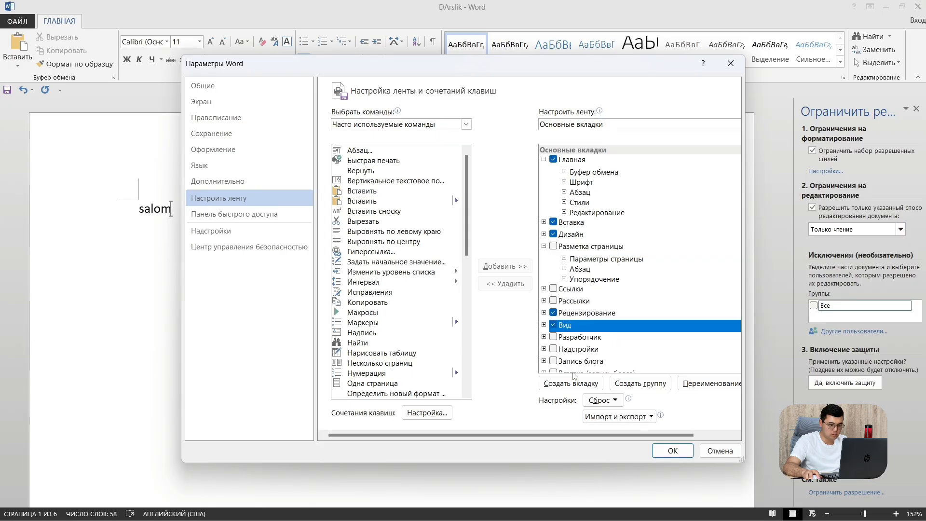
left_click(672, 451)
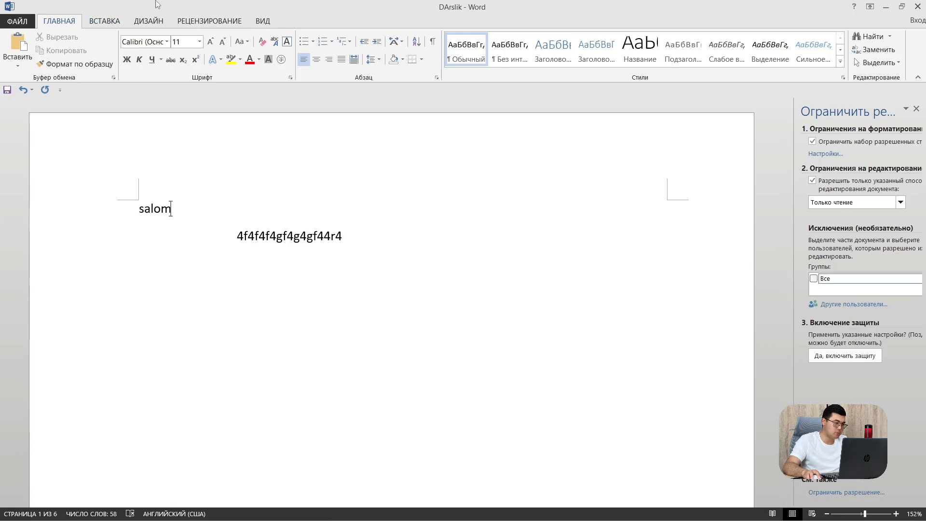
Add Добавление надписи, Интервал, Вставить and Быстрая печать to the Quick Access Toolbar in Word Options
left_click(17, 20)
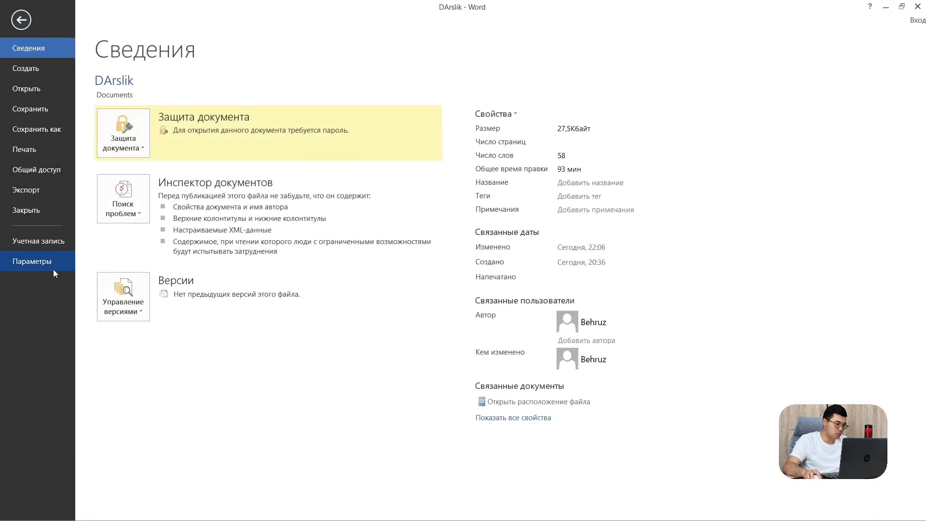
left_click(54, 269)
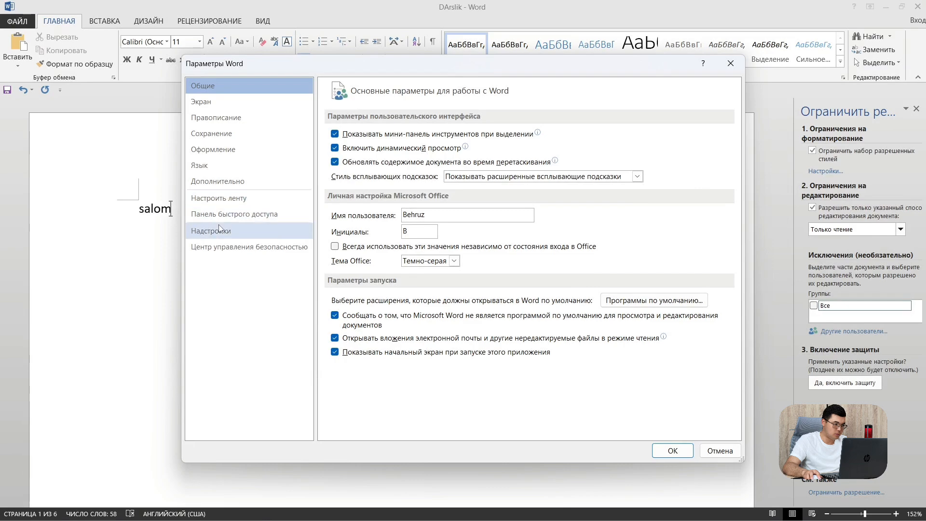
left_click(251, 215)
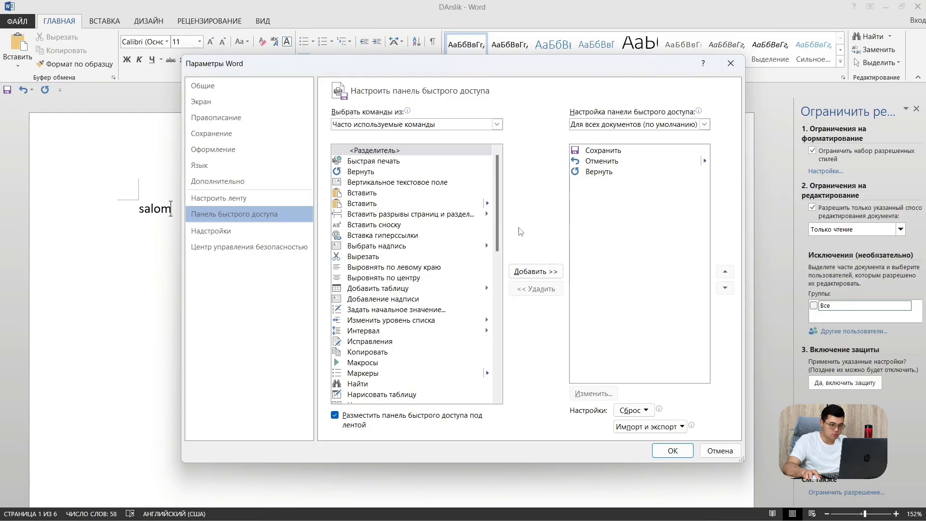
left_click(384, 299)
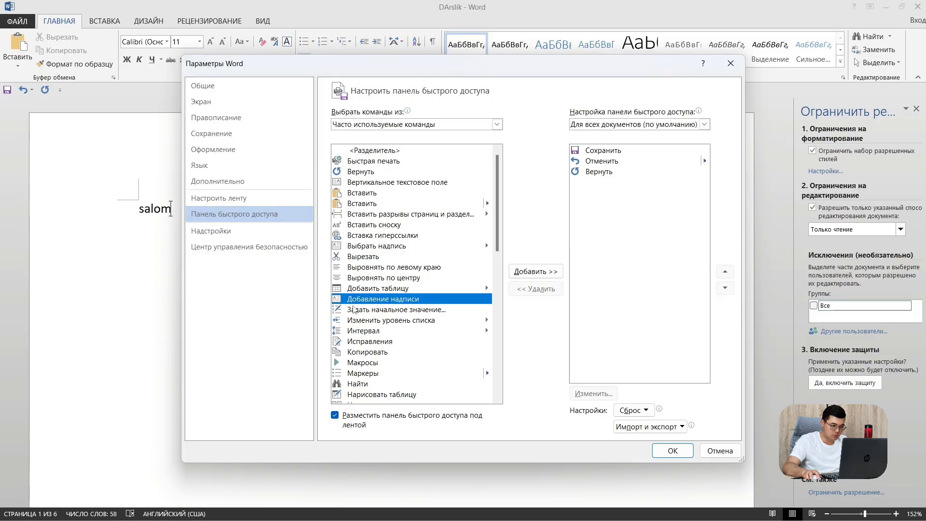
left_click(524, 273)
left_click(346, 331)
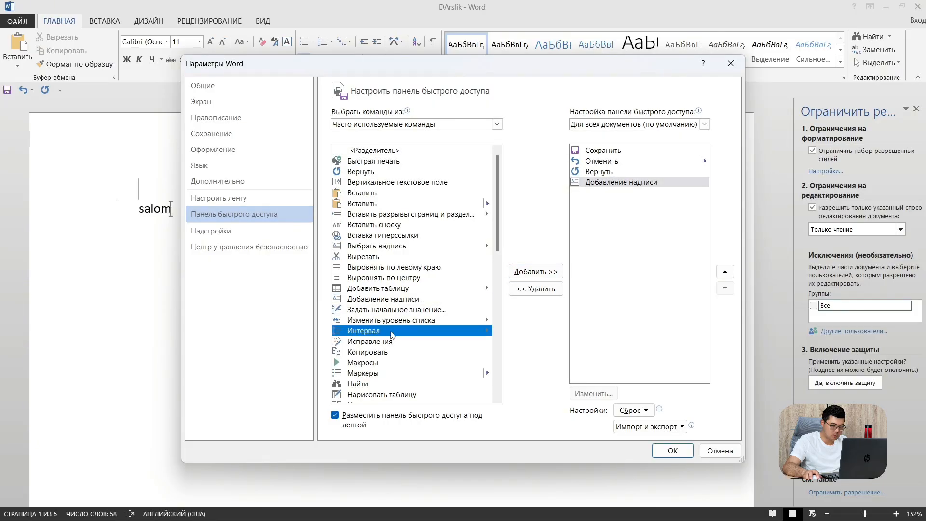
left_click(516, 279)
left_click(345, 203)
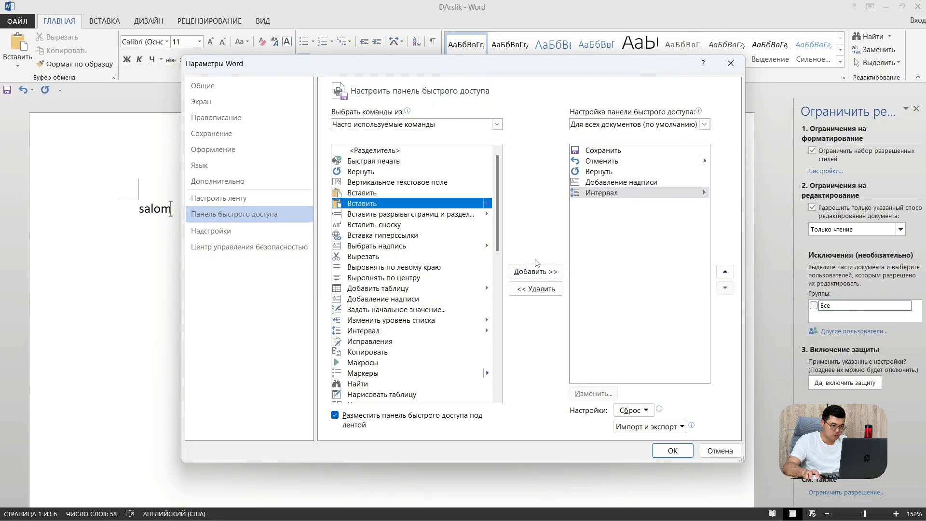
left_click(536, 271)
left_click(374, 160)
left_click(535, 272)
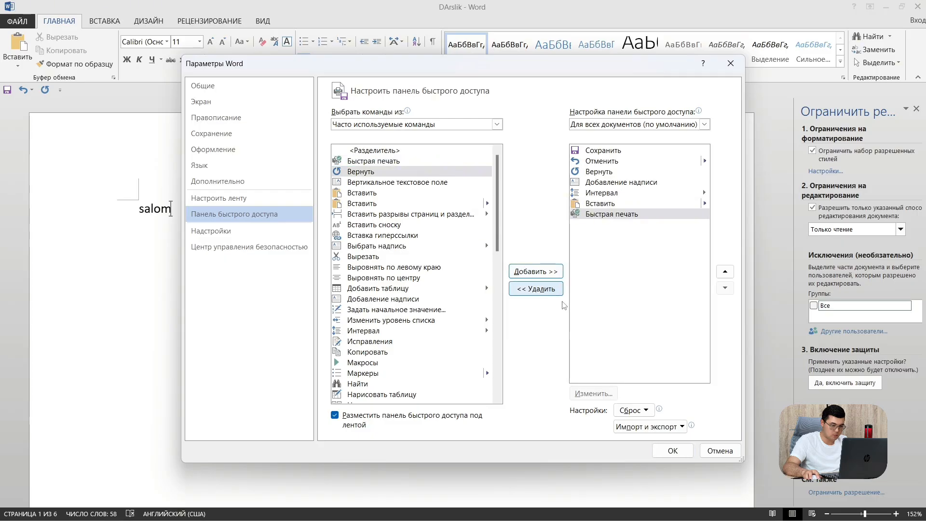
left_click(681, 450)
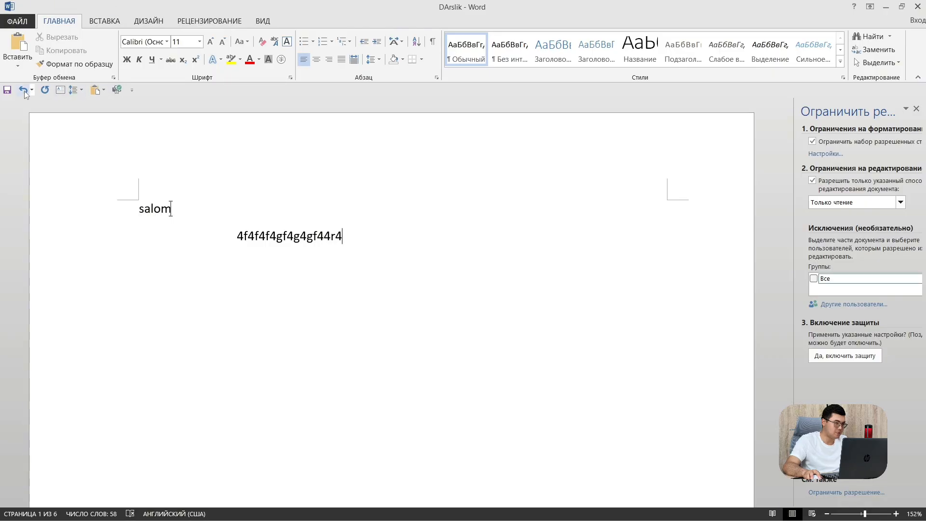
Delete the "salom" and "4f4f4f4gf4g4gf44r4" lines, then close the Ограничить редактирование pane
left_click_drag(379, 265, 126, 197)
key("BackSpace")
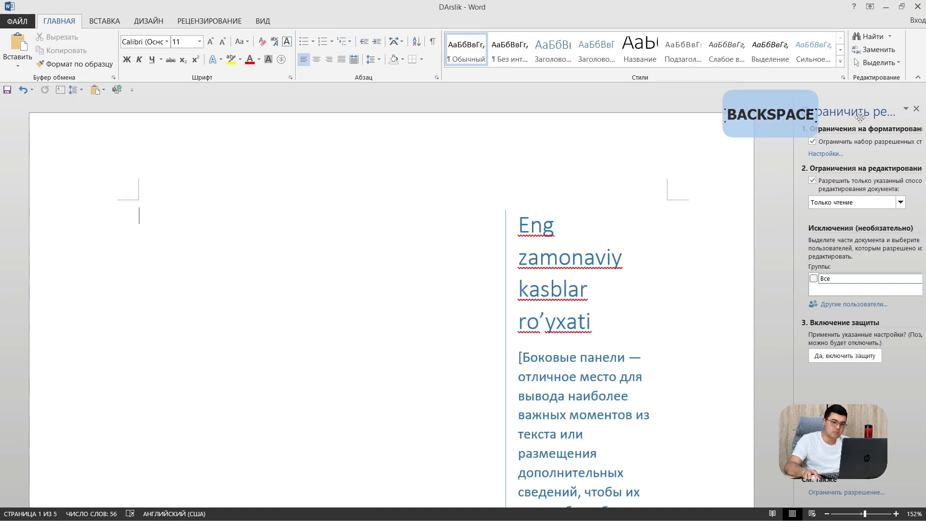
left_click(915, 112)
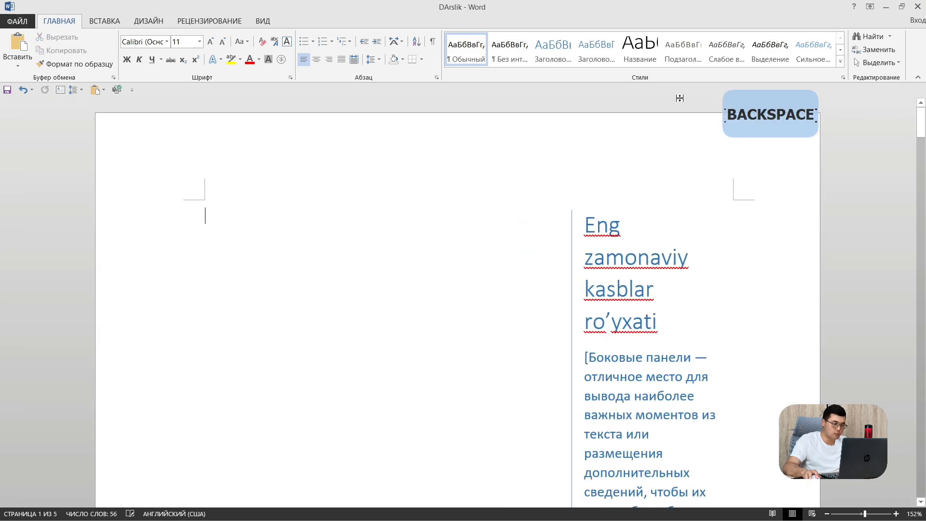
left_click(886, 8)
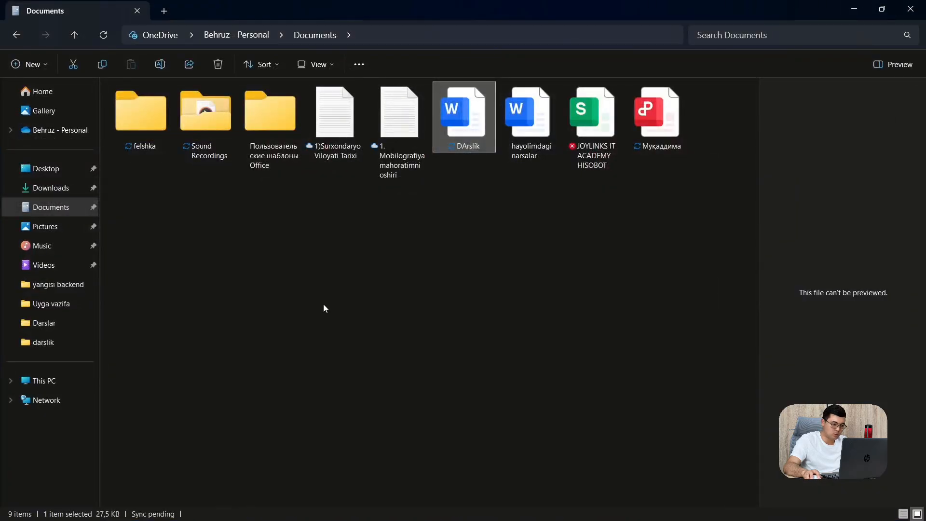
left_click(853, 10)
left_click(557, 516)
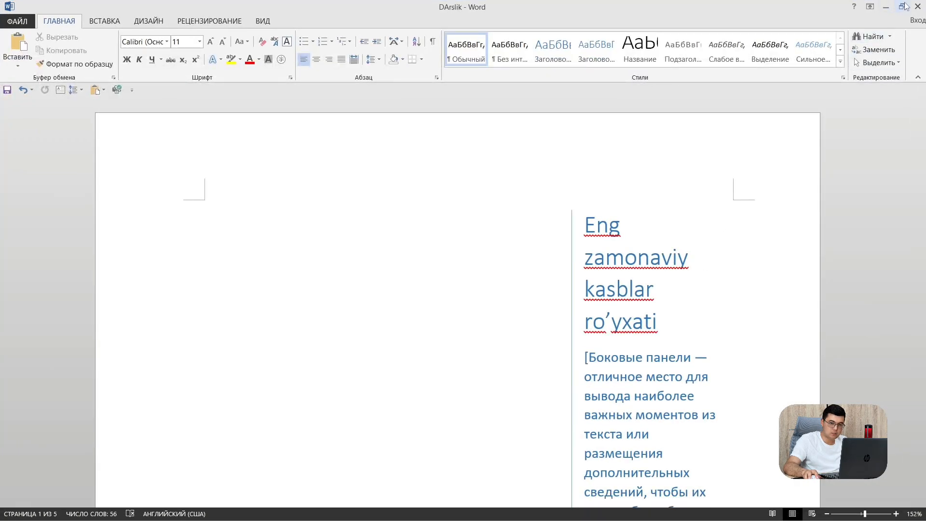
left_click(903, 6)
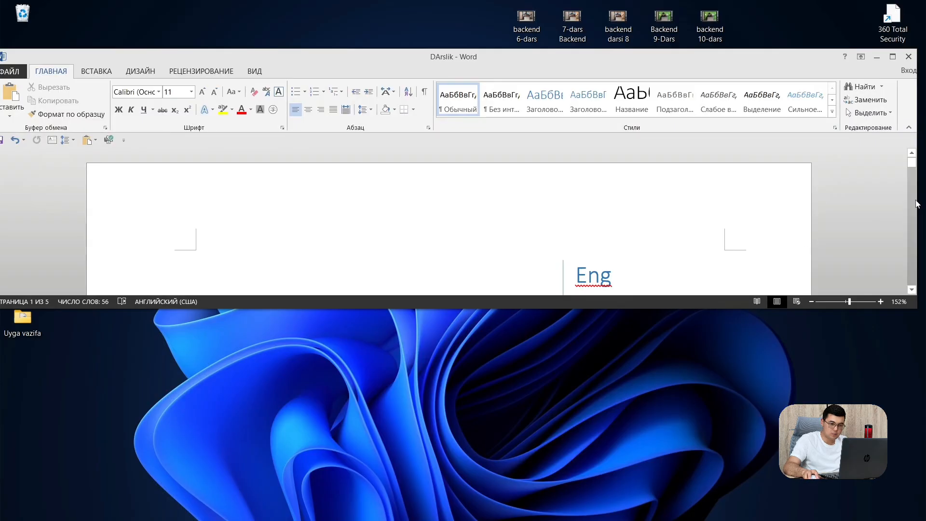
left_click_drag(917, 203, 649, 124)
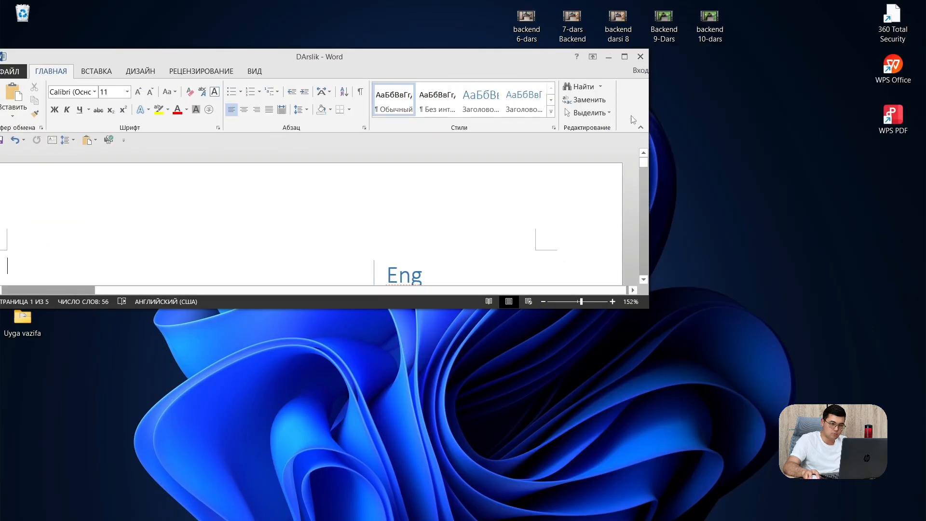
left_click(626, 60)
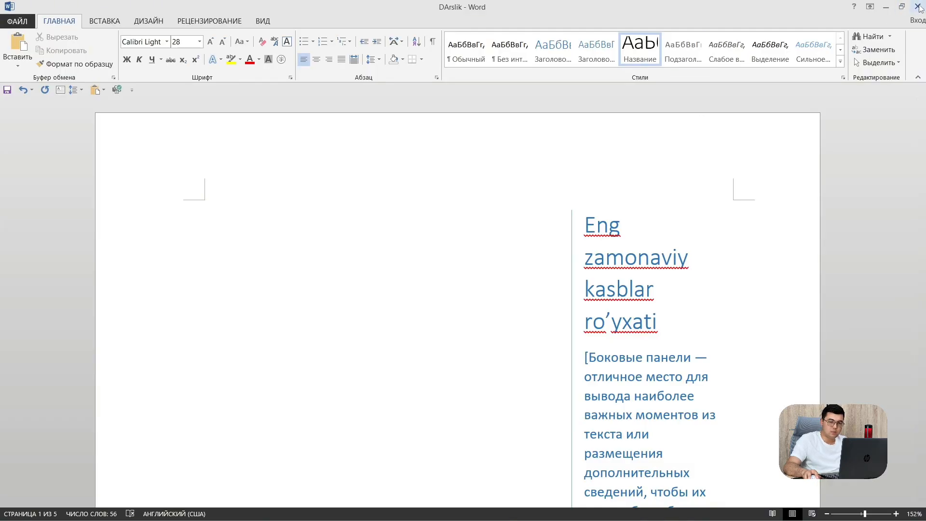
left_click(869, 7)
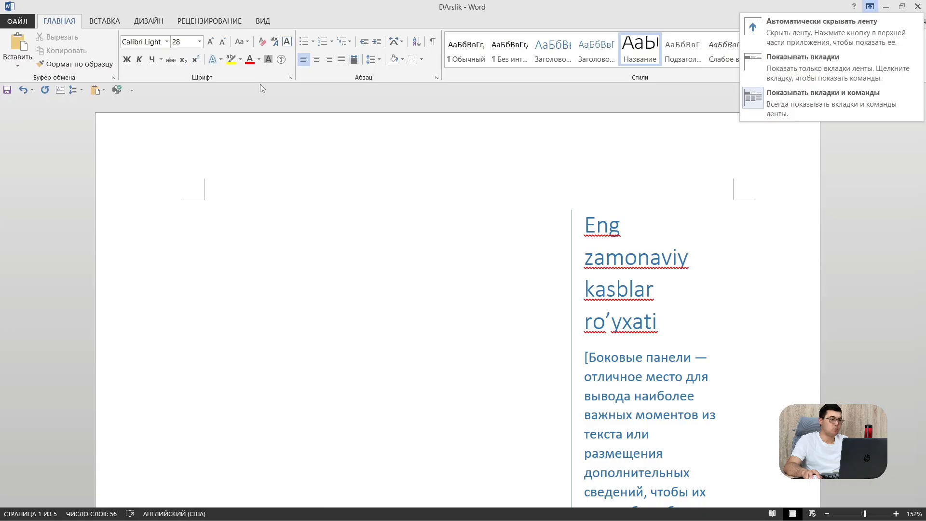
left_click(786, 33)
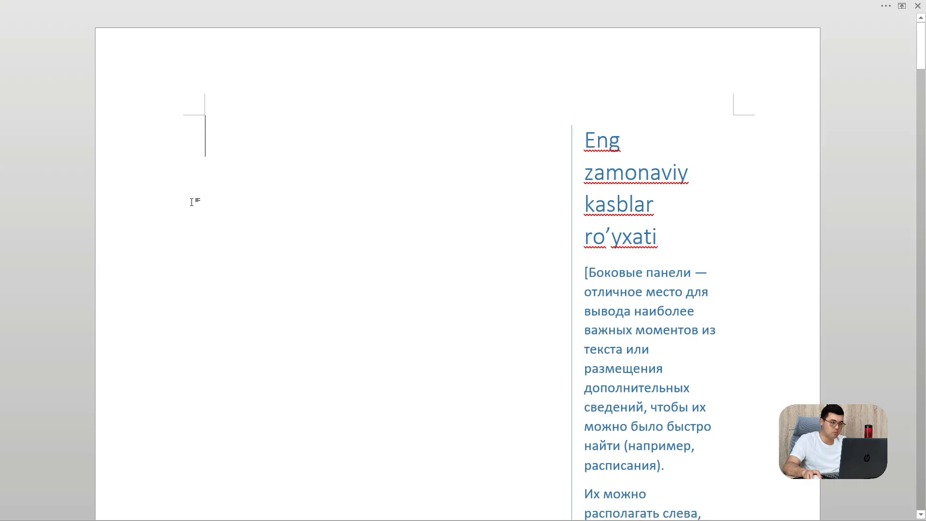
left_click(901, 7)
left_click(796, 65)
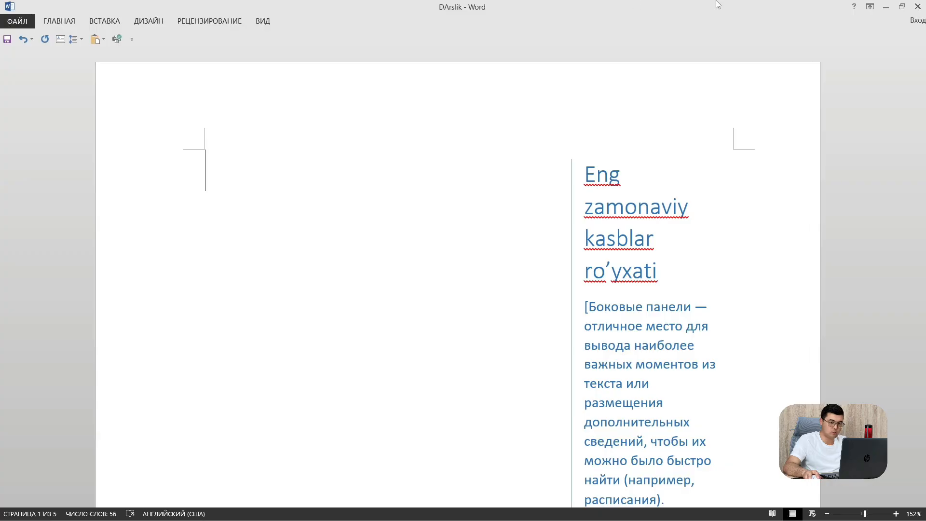
left_click(871, 7)
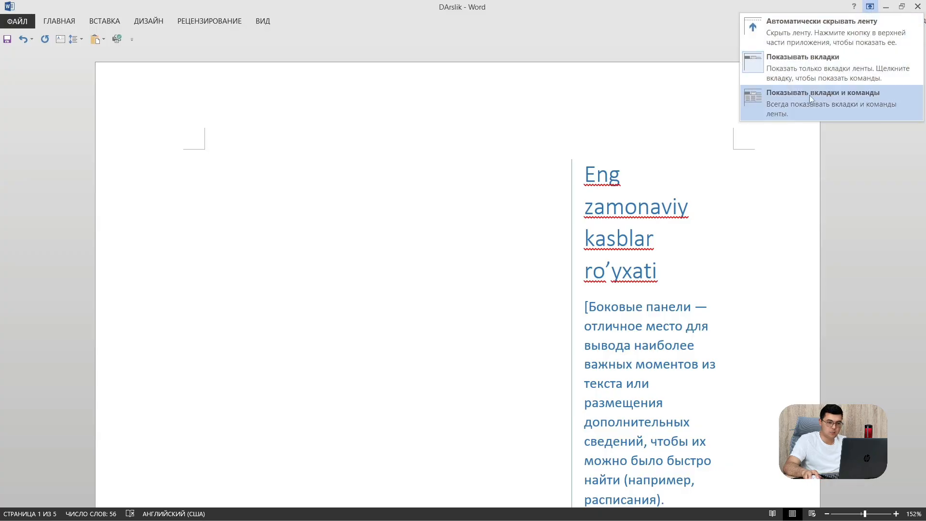
left_click(851, 97)
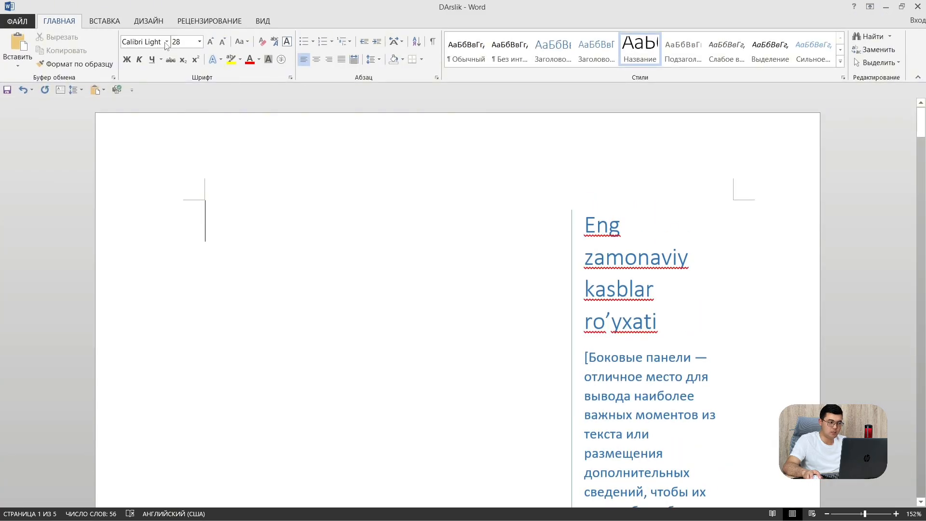